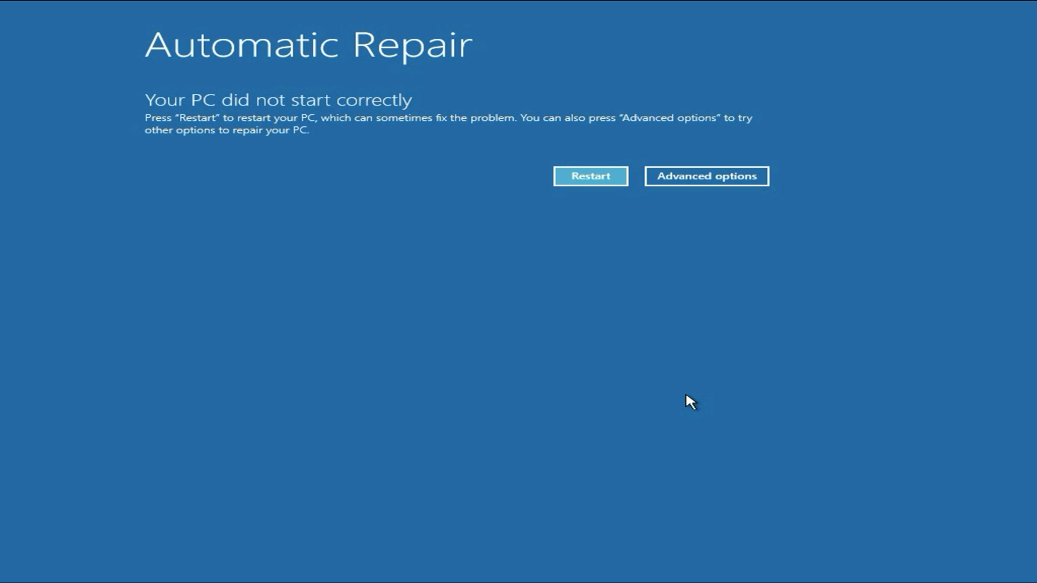
# - Start Startup Repair from Troubleshoot > Advanced options to diagnose the PC
pyautogui.click(727, 175)
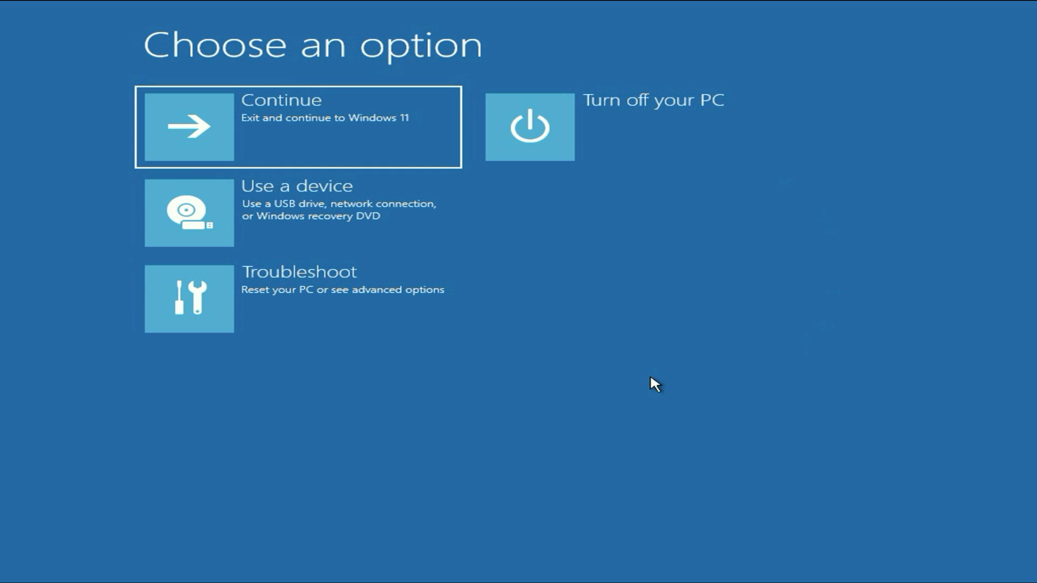
pyautogui.click(367, 301)
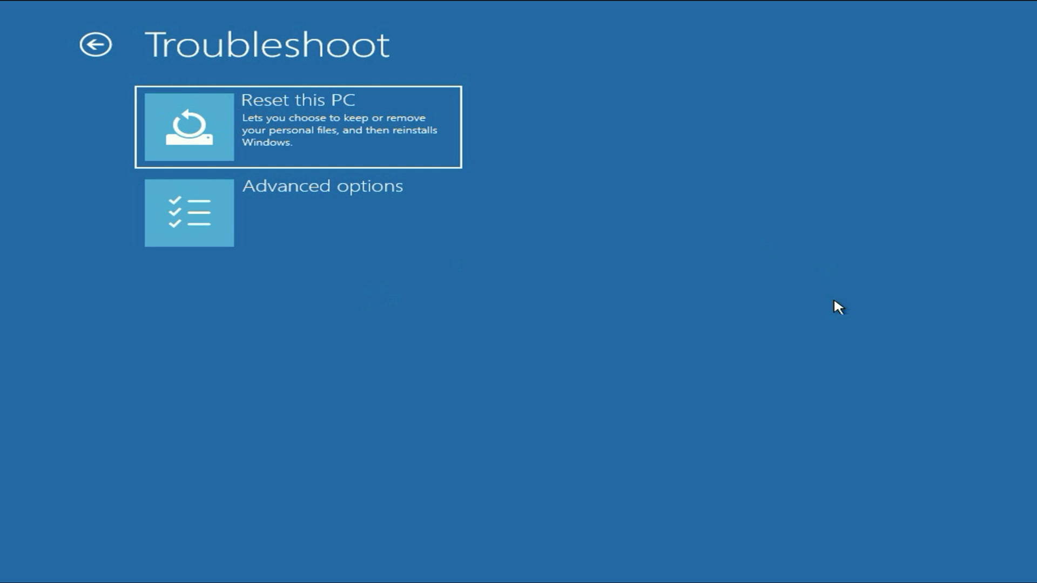
pyautogui.click(285, 213)
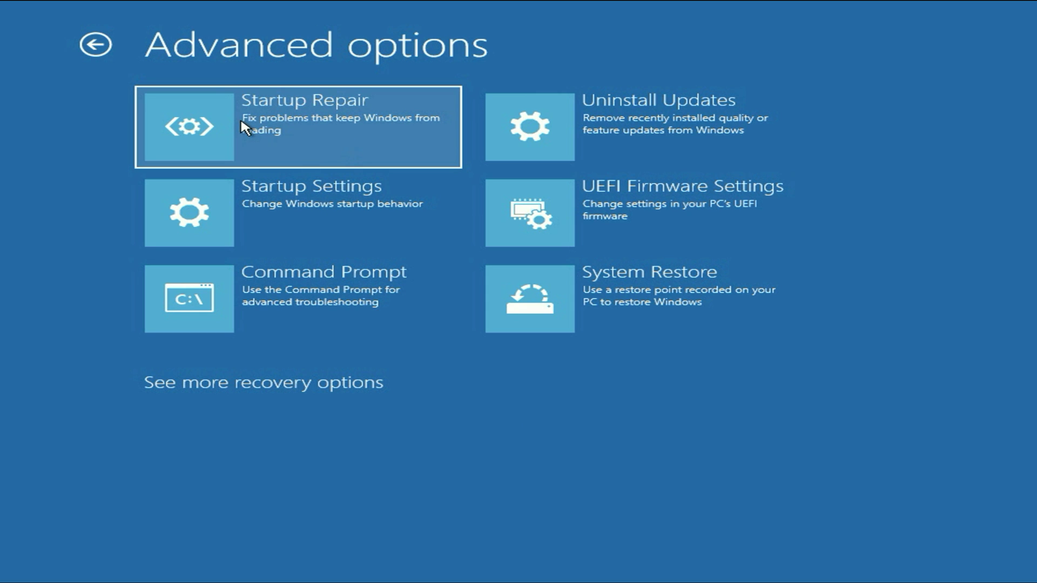
pyautogui.click(344, 127)
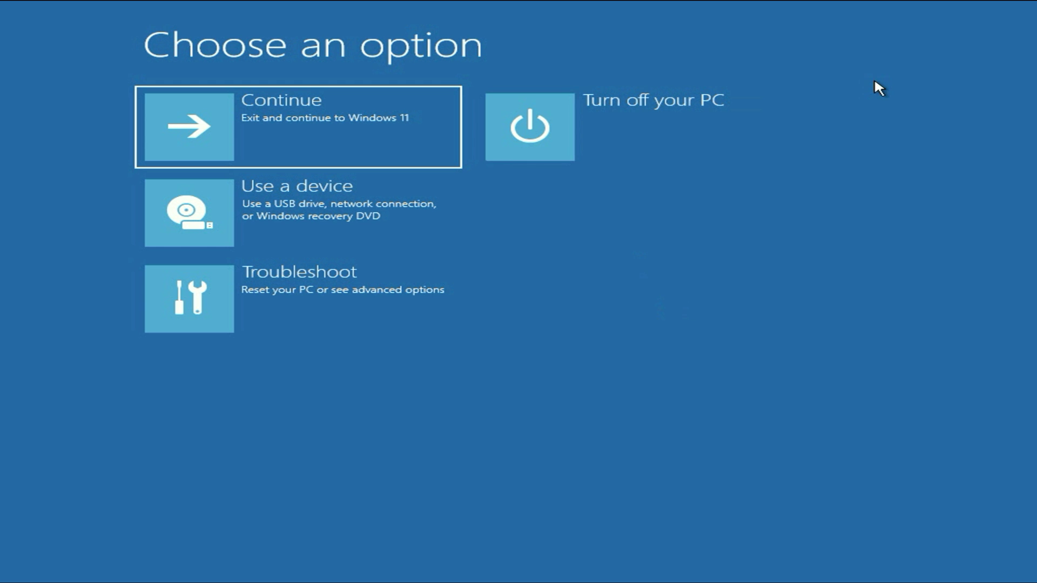
# - Launch the Command Prompt tile under Troubleshoot > Advanced options
pyautogui.click(363, 307)
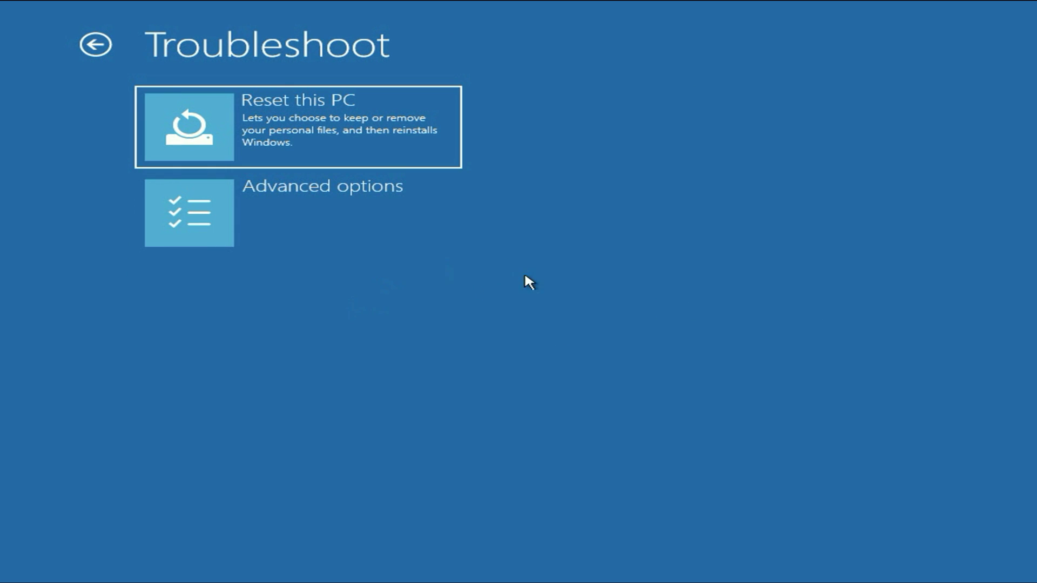
pyautogui.click(341, 214)
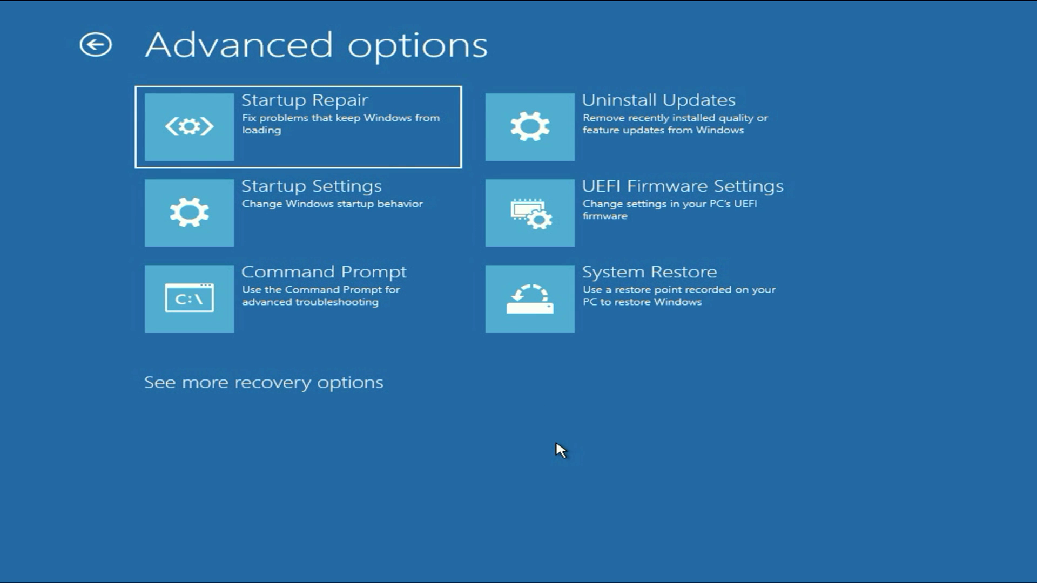
pyautogui.click(299, 301)
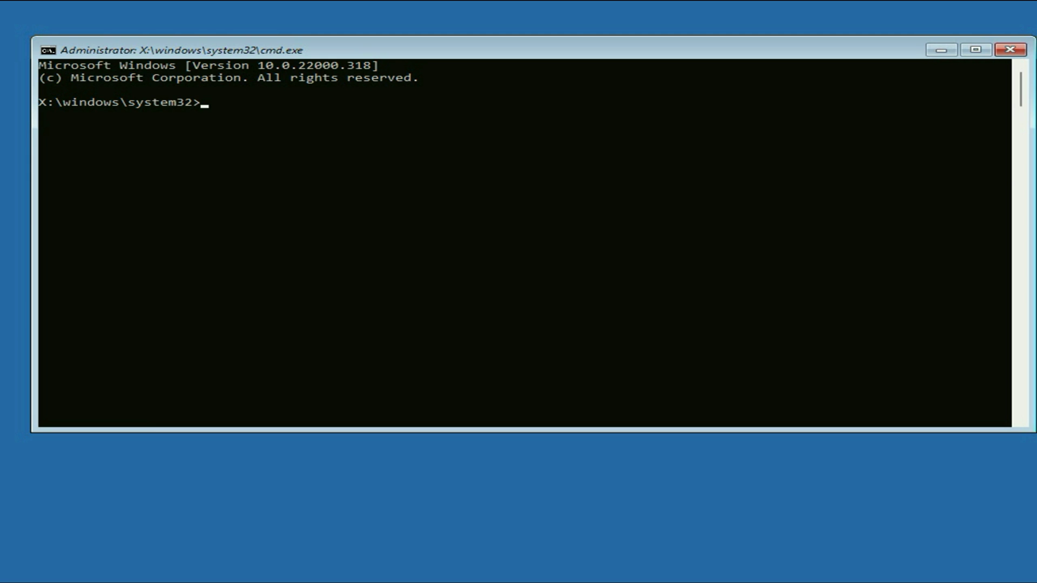
# - Run sfc /scannow to verify the Windows system files
pyautogui.write('sfc /sca')
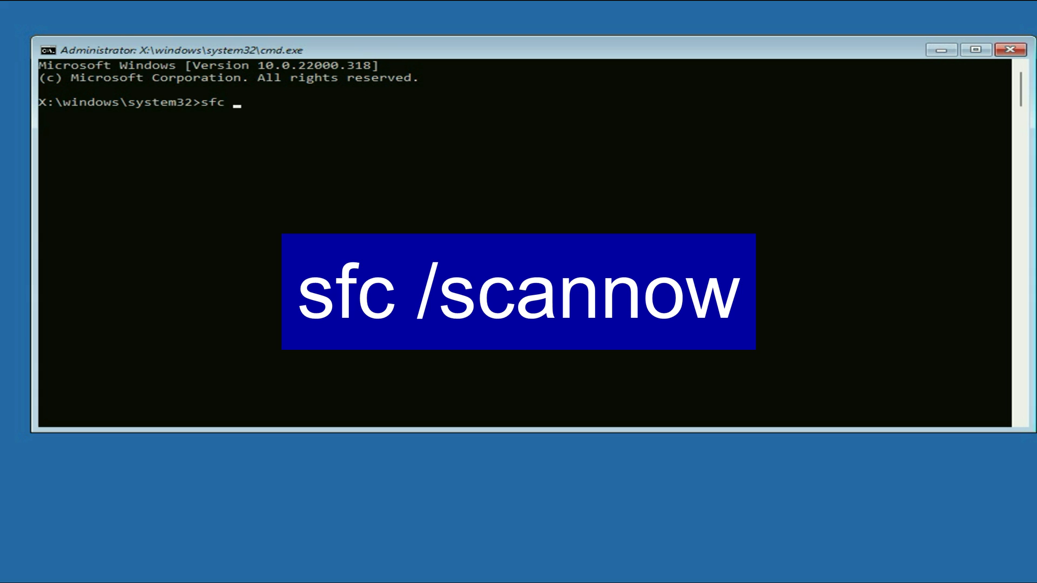
pyautogui.write('nnow')
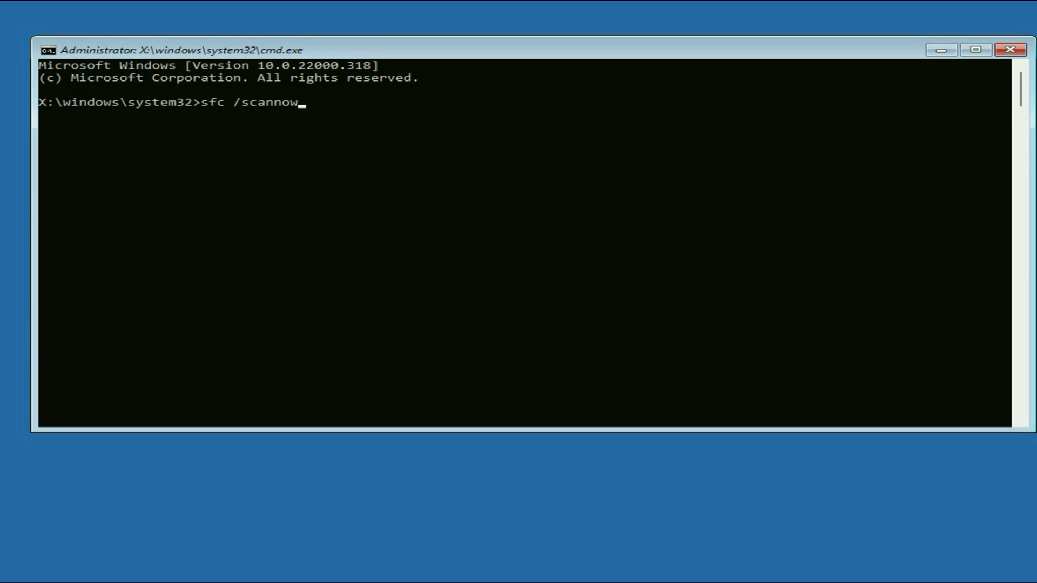
pyautogui.press('Return')
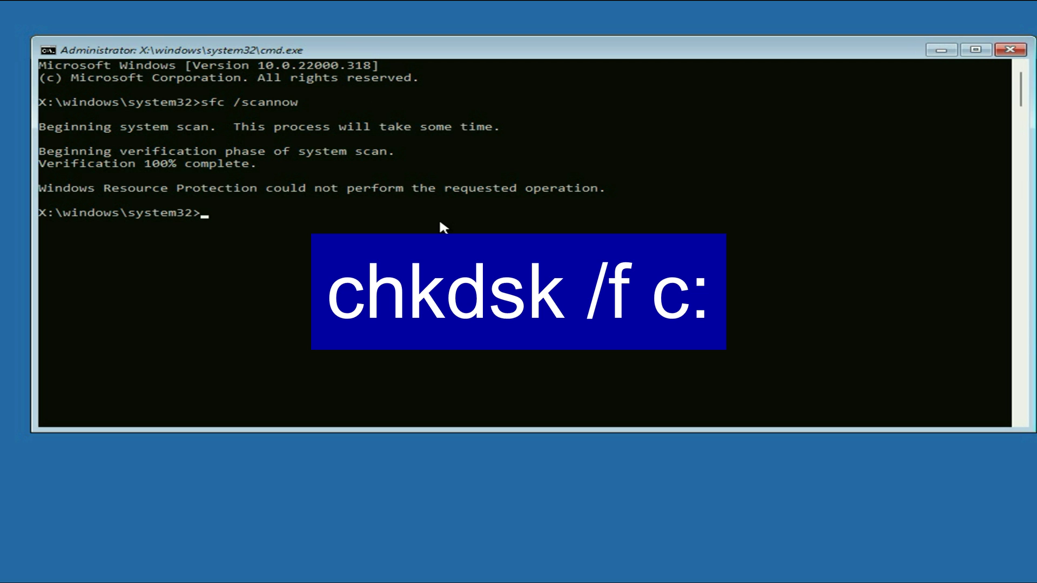
# - Run chkdsk /f c: on drive C:, then close the Command Prompt window
pyautogui.write('chkdsk /f c')
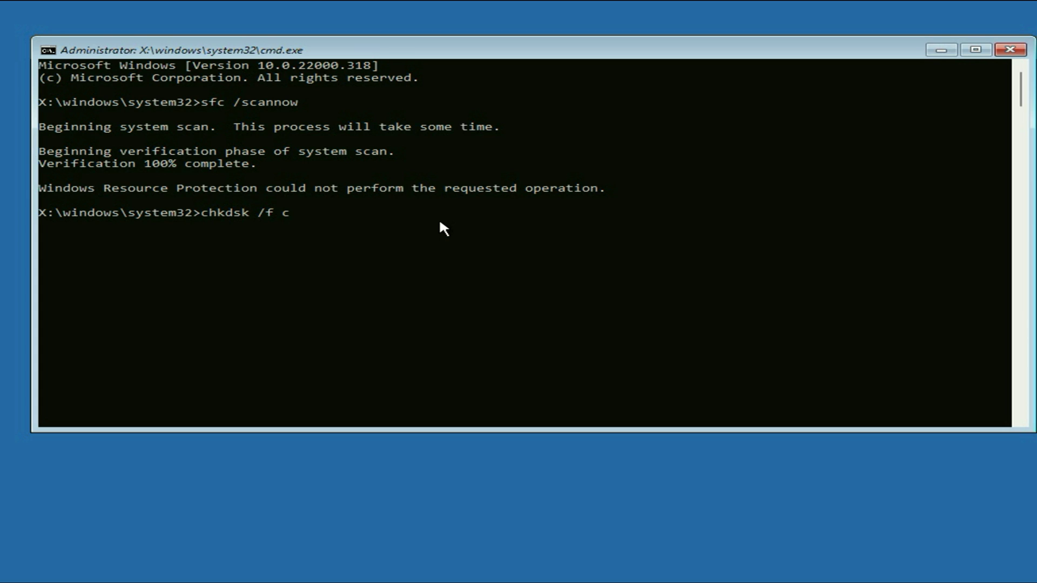
pyautogui.write(':')
pyautogui.press('Return')
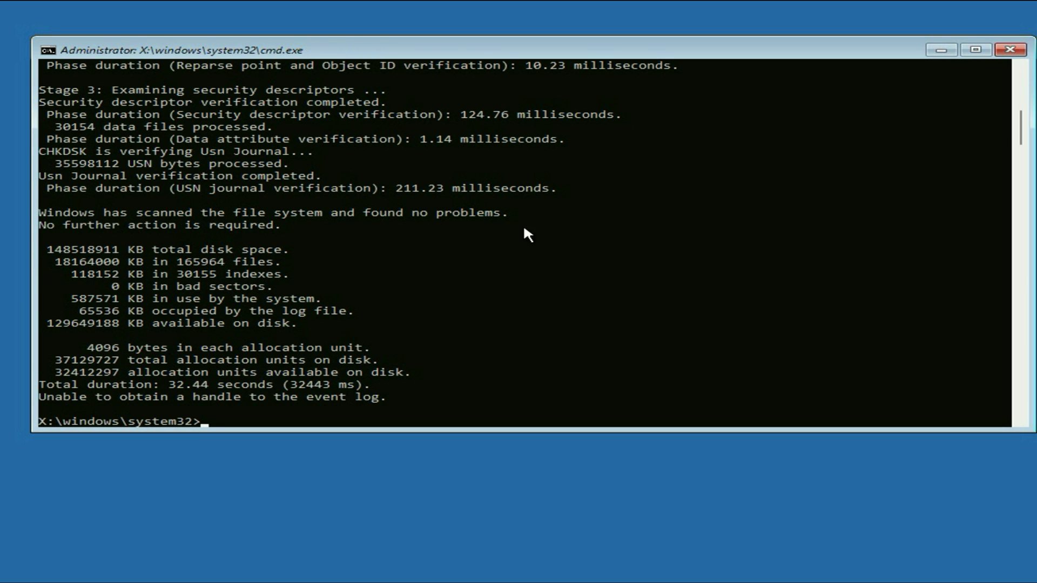
pyautogui.click(1010, 50)
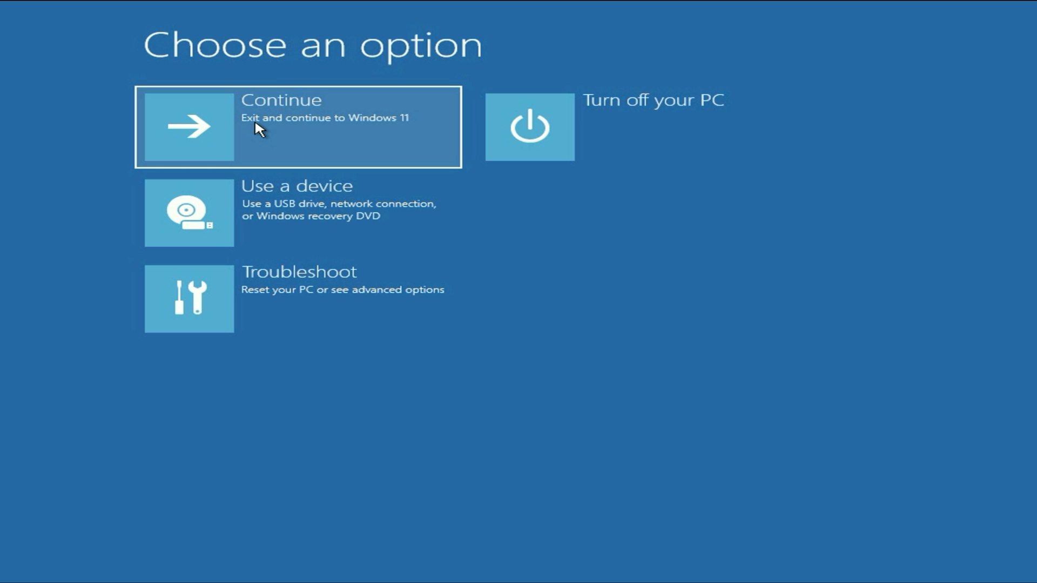
# - Navigate through Troubleshoot to the Advanced options recovery tools
pyautogui.click(393, 306)
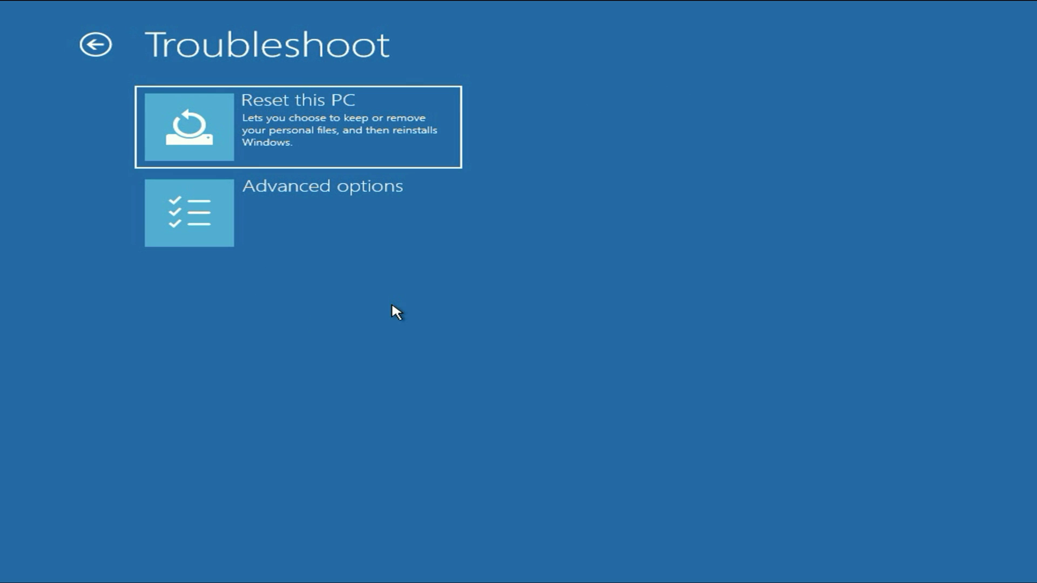
pyautogui.click(314, 229)
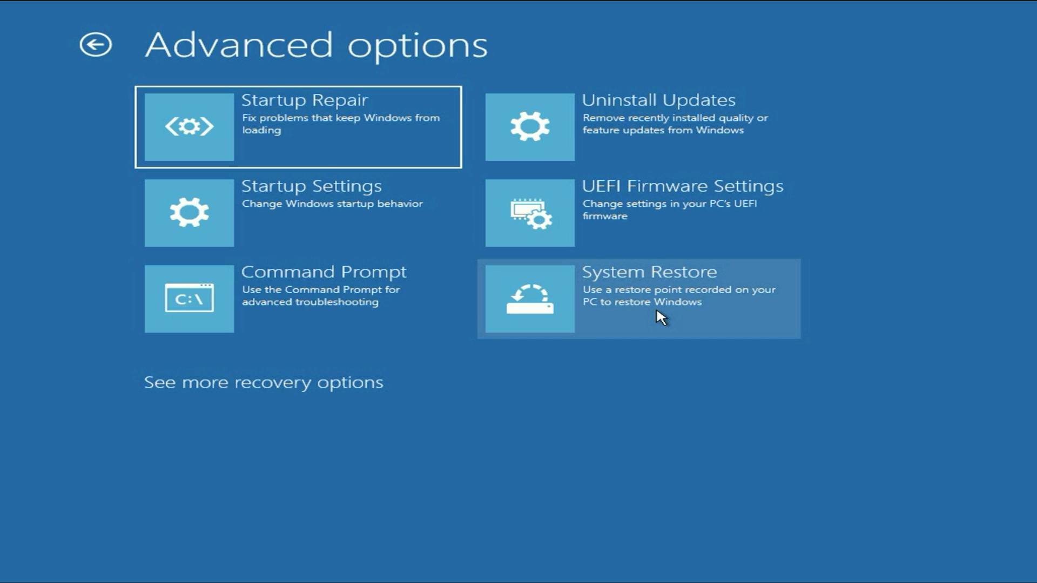
# - Open System Restore, select the 3/30/2024 Automatic Restore Point, then cancel
pyautogui.click(684, 307)
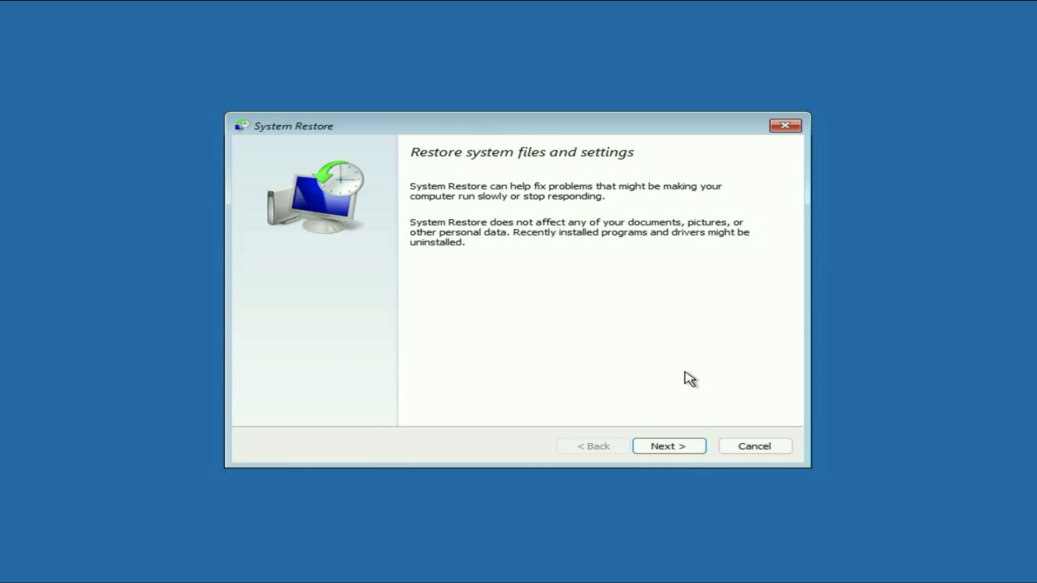
pyautogui.click(682, 459)
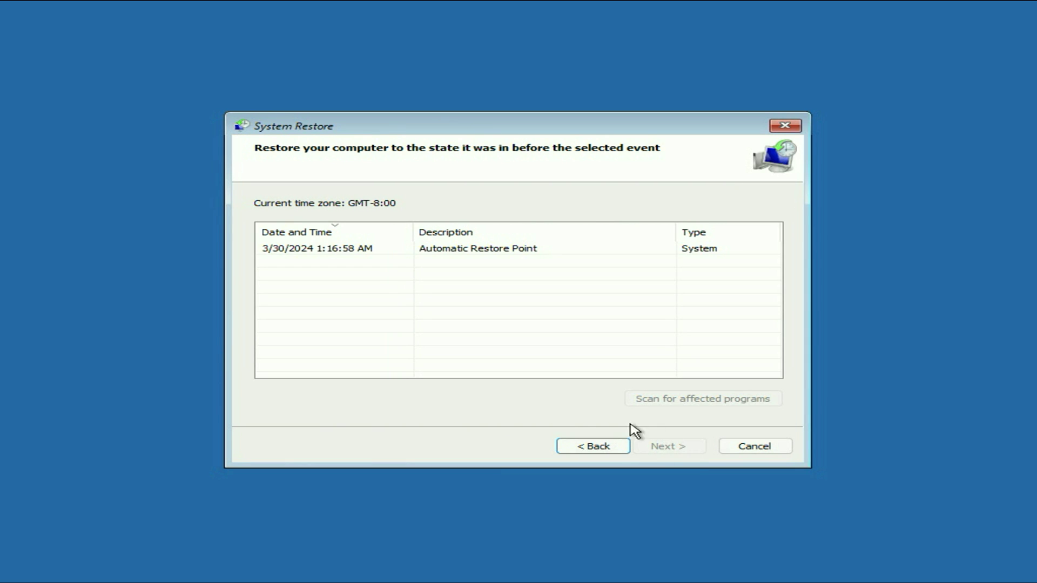
pyautogui.click(328, 253)
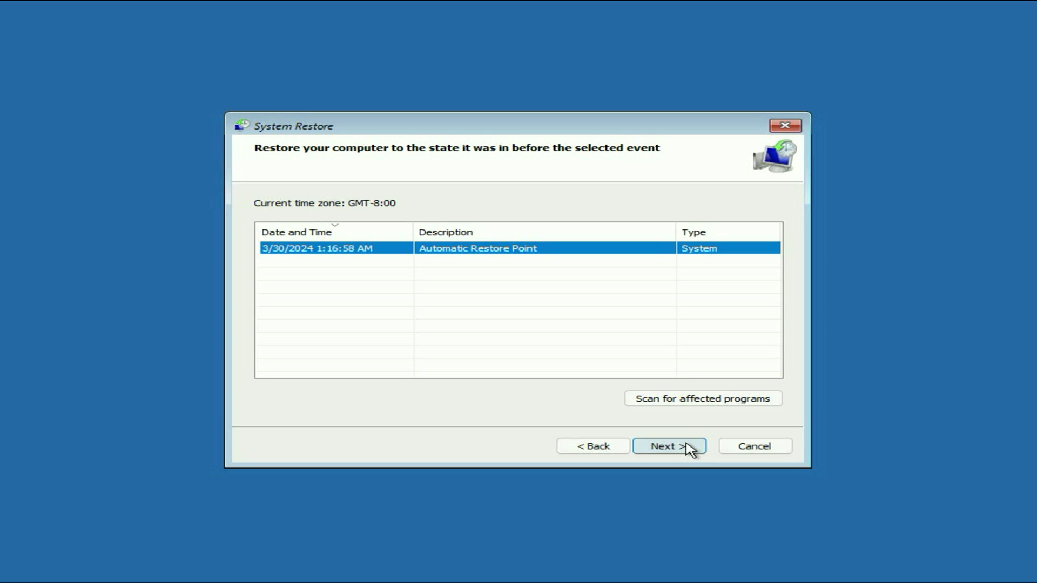
pyautogui.click(745, 450)
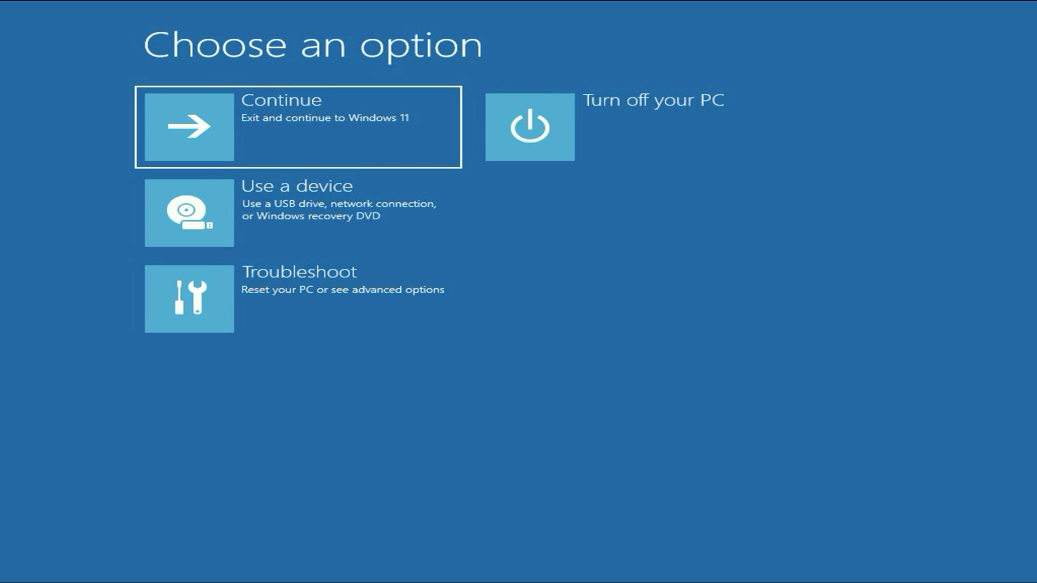
# - View the Uninstall Updates quality and feature update choices, then go back
pyautogui.click(388, 301)
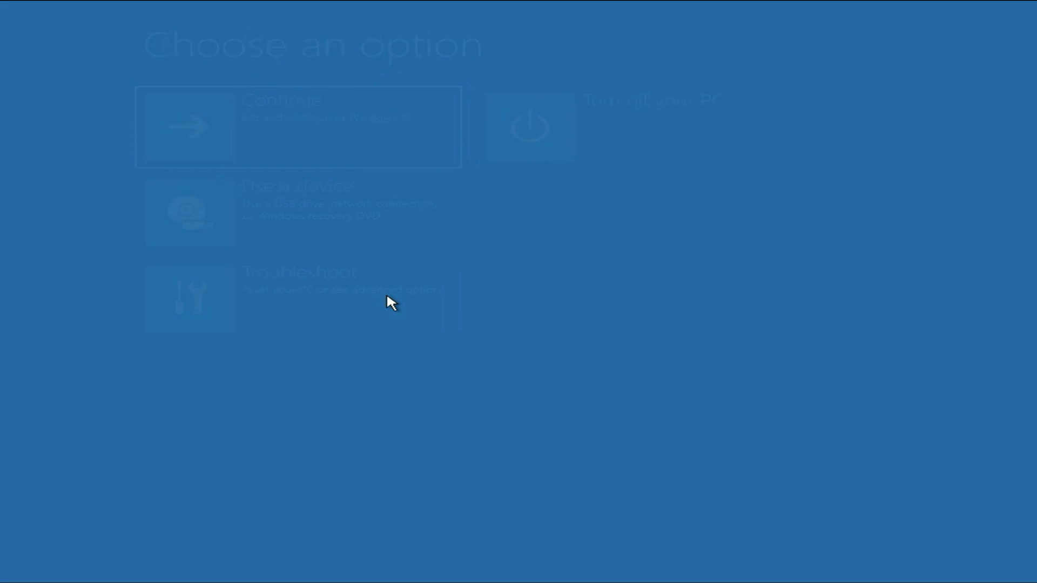
pyautogui.click(376, 213)
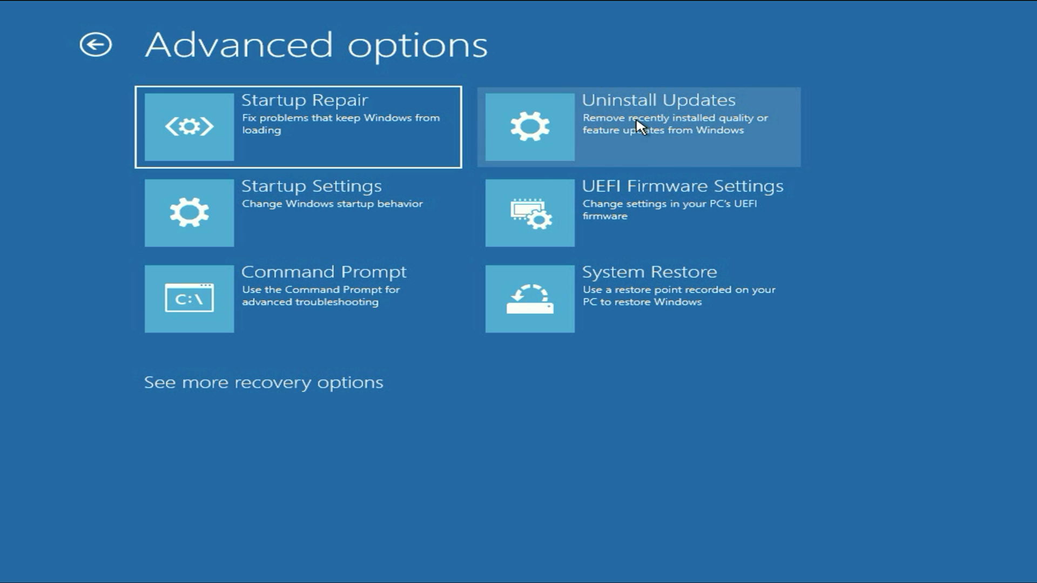
pyautogui.click(690, 122)
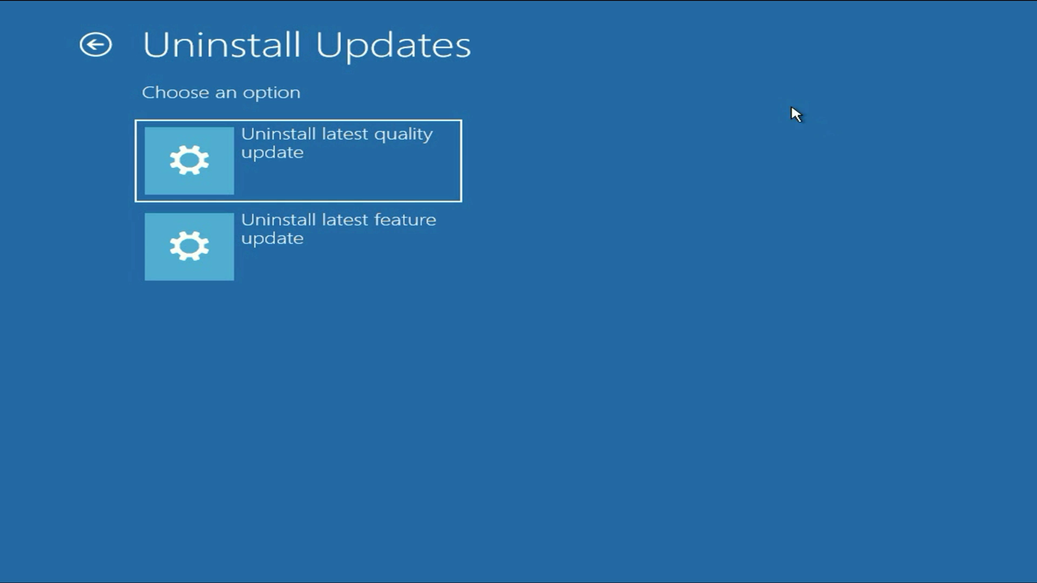
pyautogui.click(100, 37)
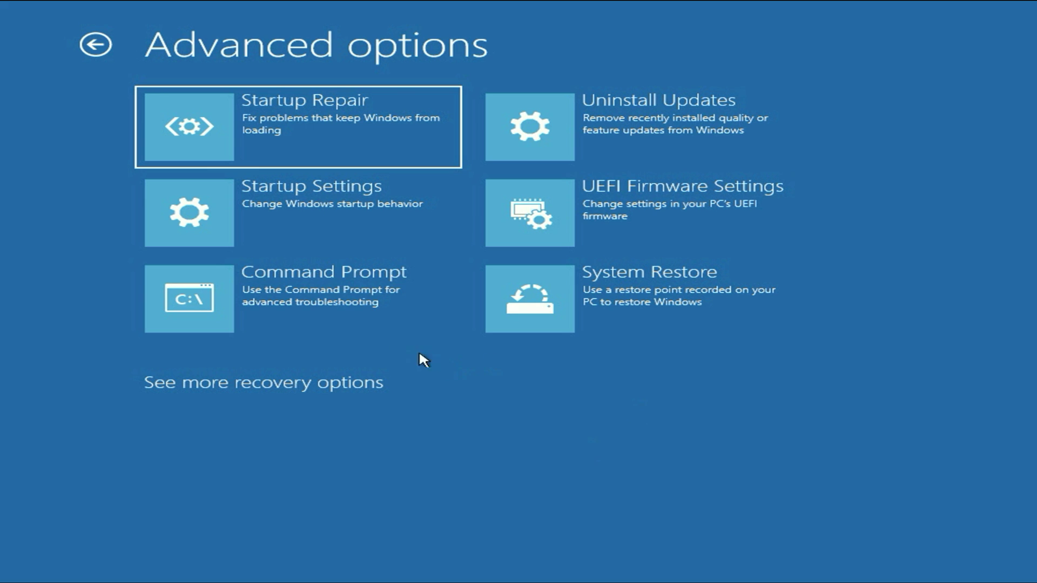
# - Open Command Prompt and run bootrec /fixmbr and bootsect /nt60 sys
pyautogui.click(295, 295)
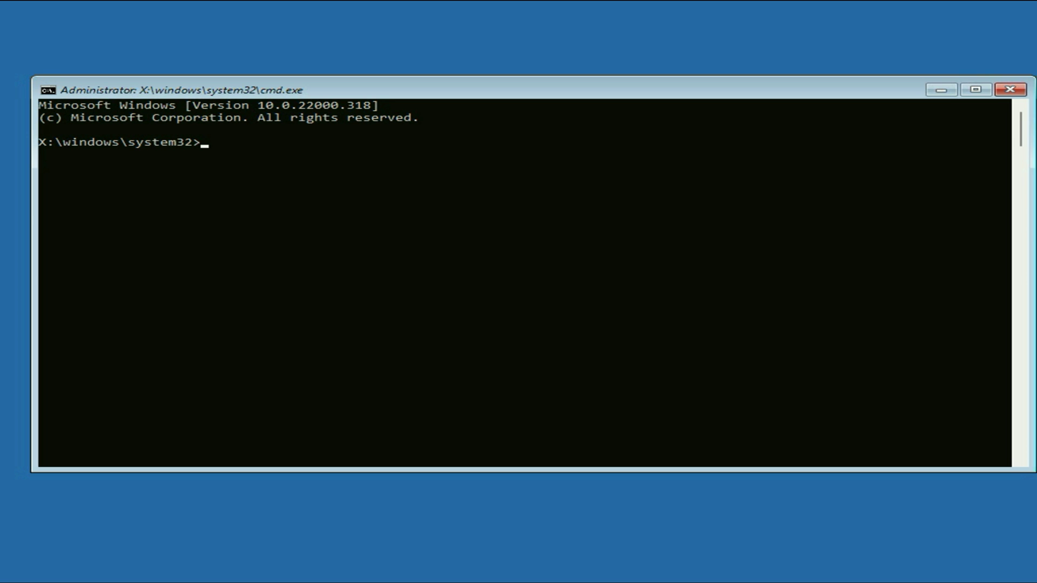
pyautogui.write('bootre')
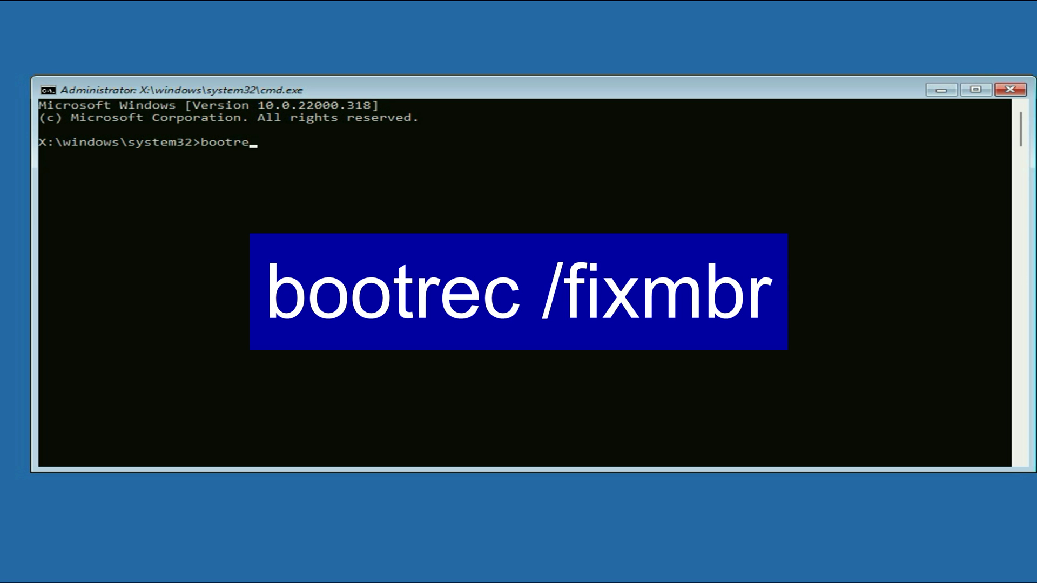
pyautogui.write('c /fixmbr')
pyautogui.press('Return')
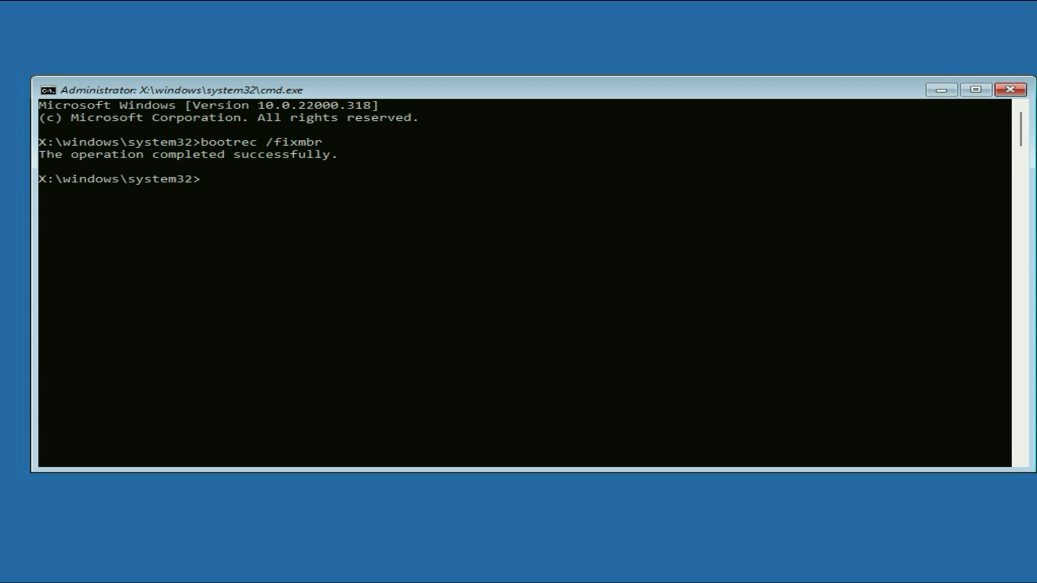
pyautogui.write('bootse')
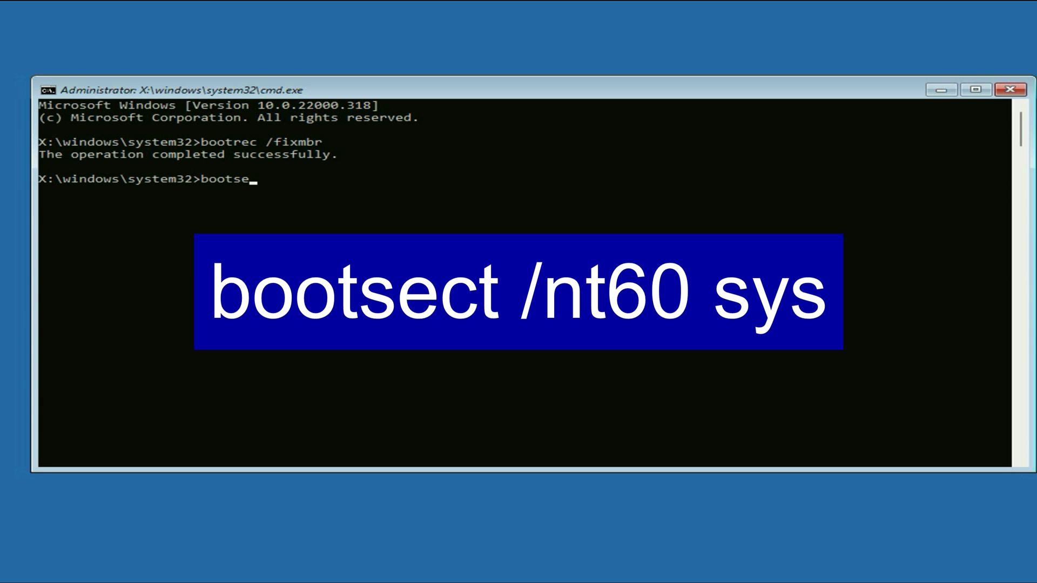
pyautogui.write('ct /nt60 sys')
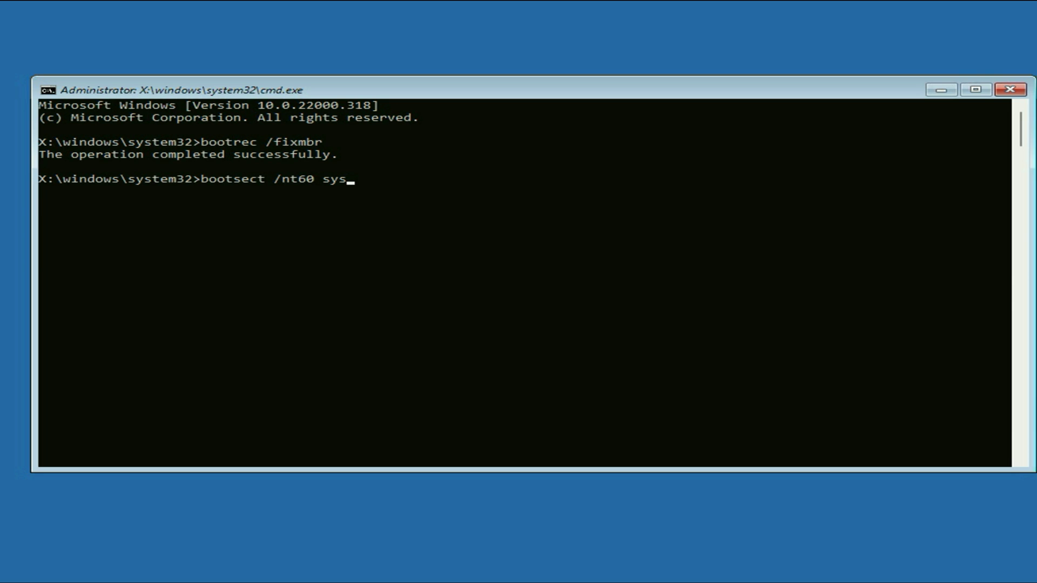
pyautogui.press('Return')
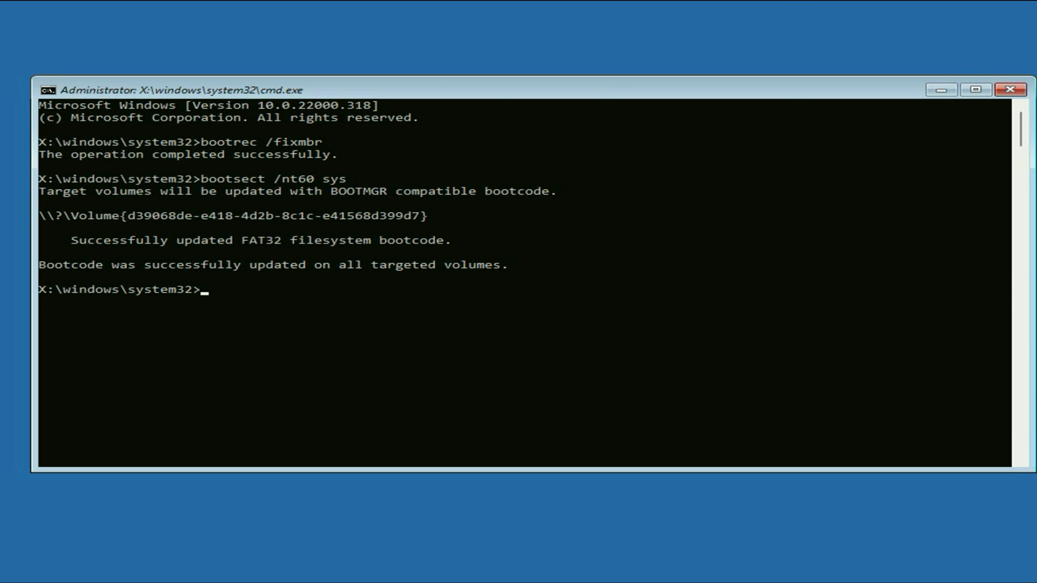
# - Run bootrec /fixboot and bootrec /rebuildbcd
pyautogui.write('boot')
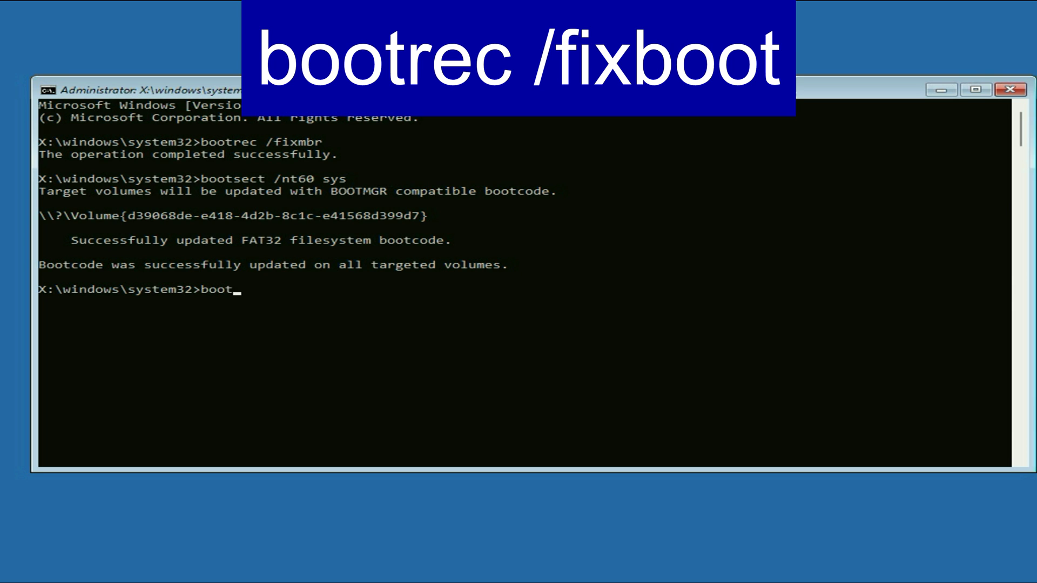
pyautogui.write('rec /fixboot')
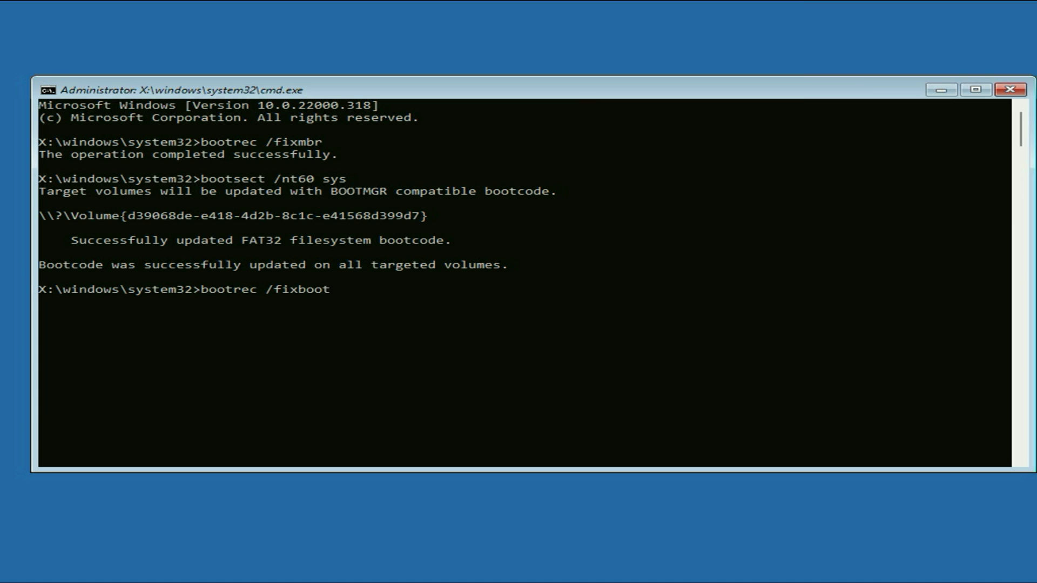
pyautogui.press('Return')
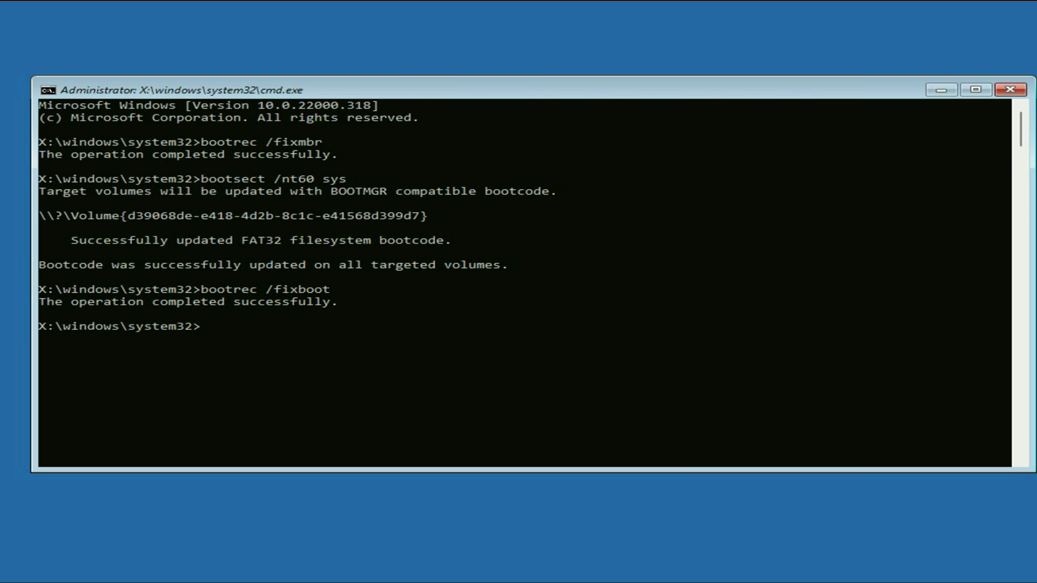
pyautogui.write('bootrec')
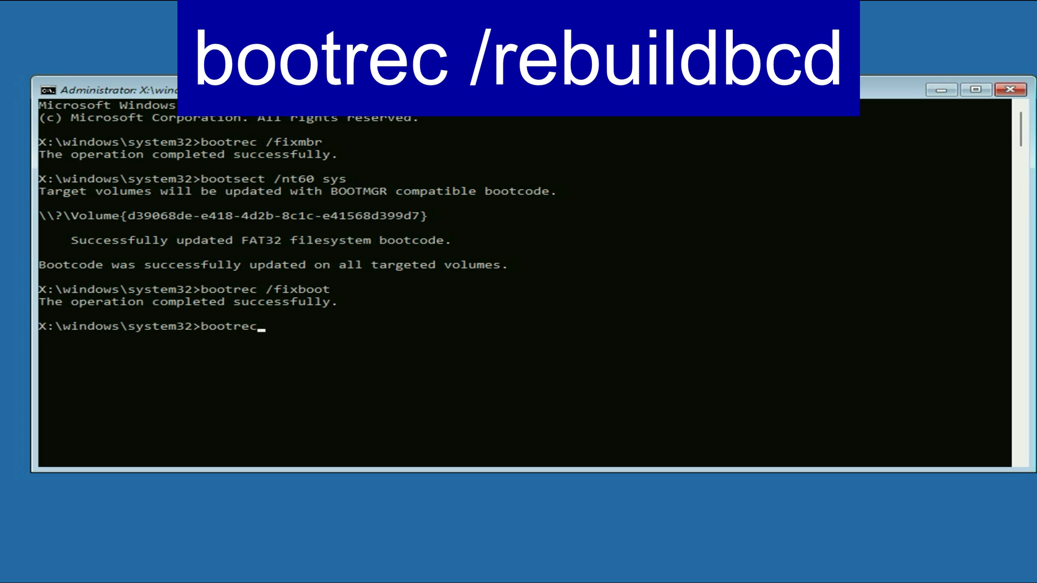
pyautogui.write(' /rebuildbcd')
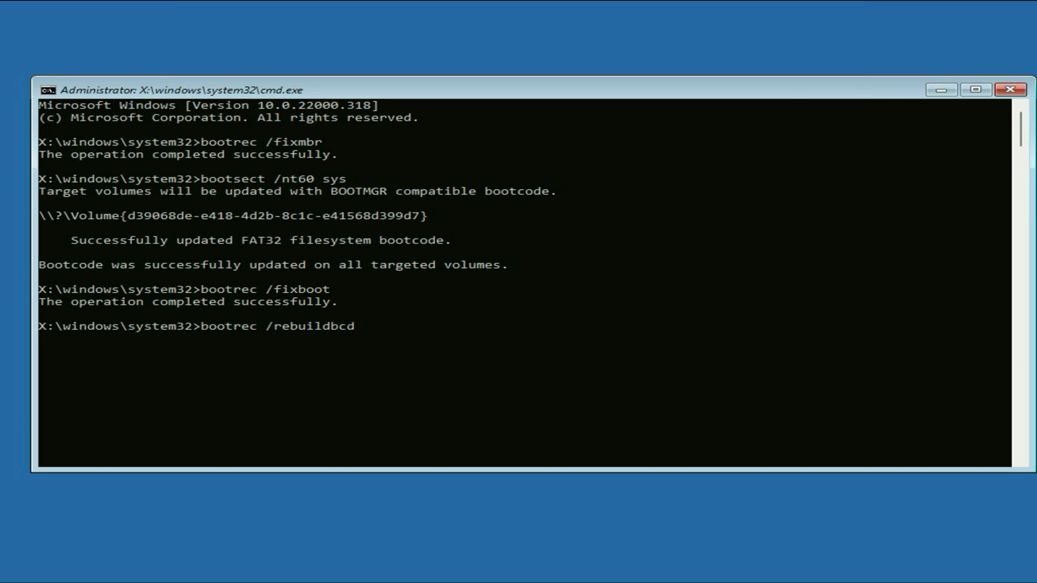
pyautogui.press('Return')
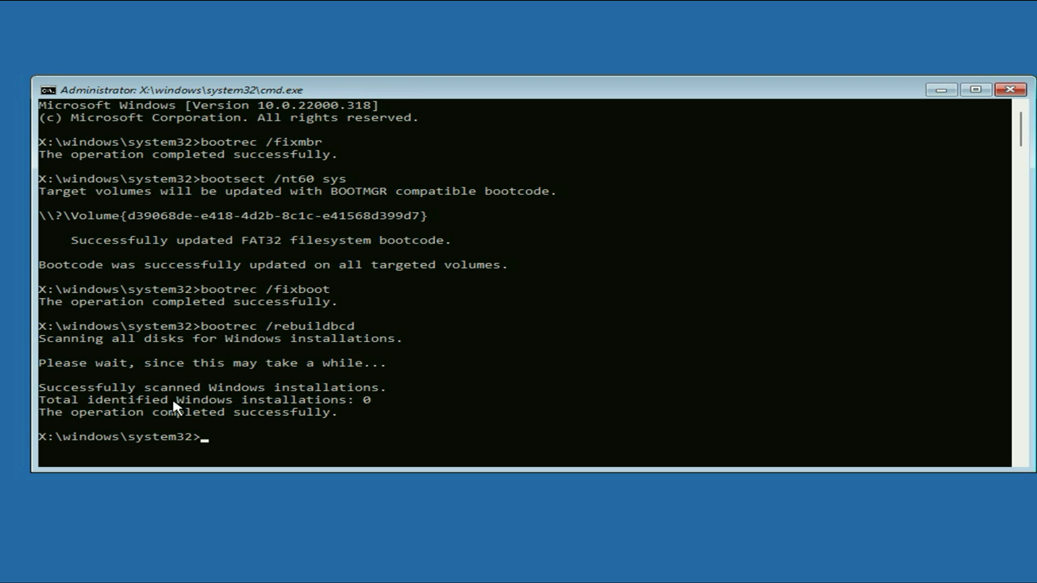
# - Close Command Prompt and go to Troubleshoot > Advanced options > Startup Settings
pyautogui.click(1009, 90)
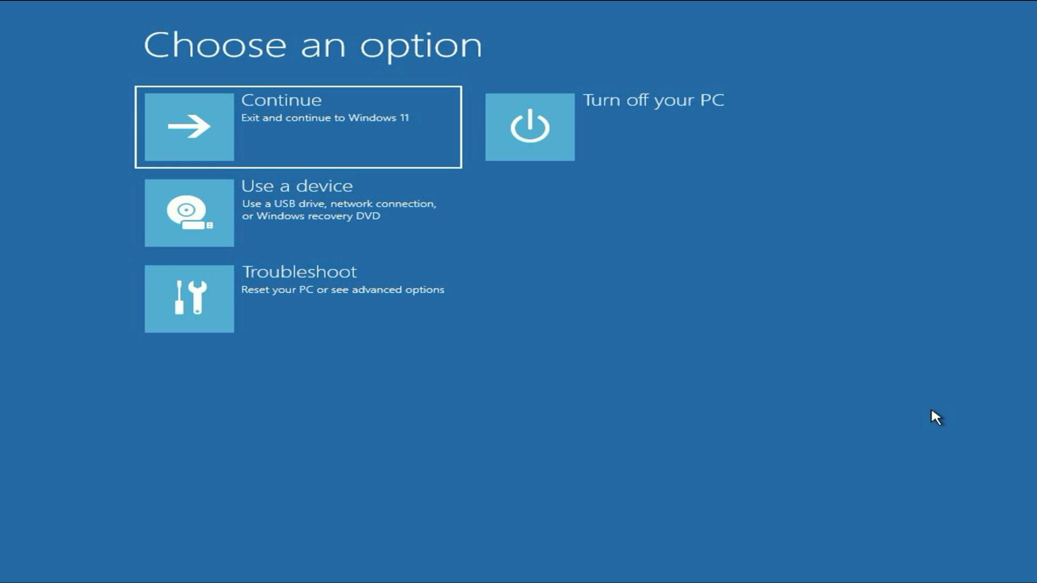
pyautogui.click(408, 315)
pyautogui.click(414, 224)
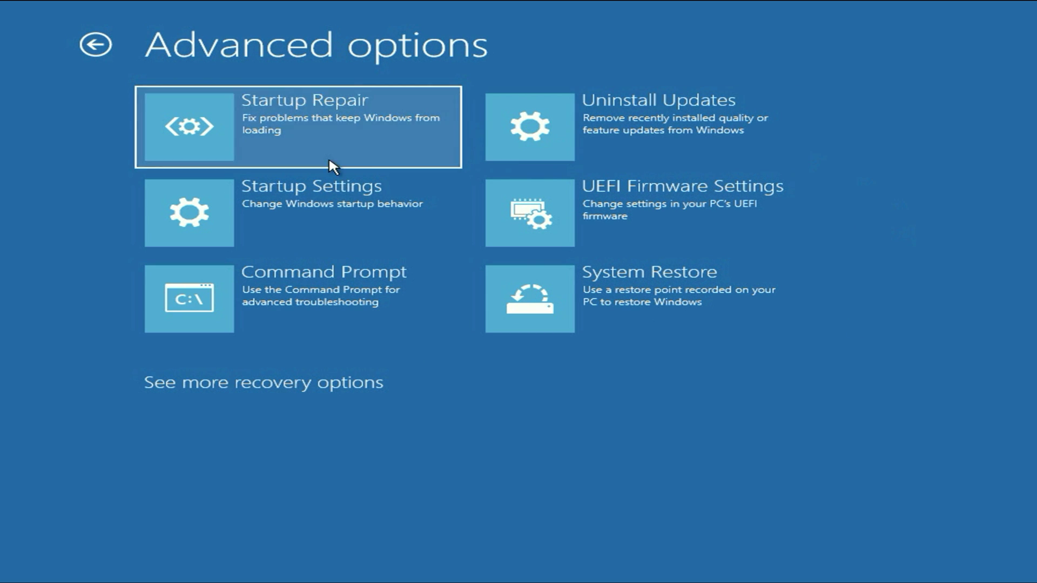
pyautogui.click(308, 212)
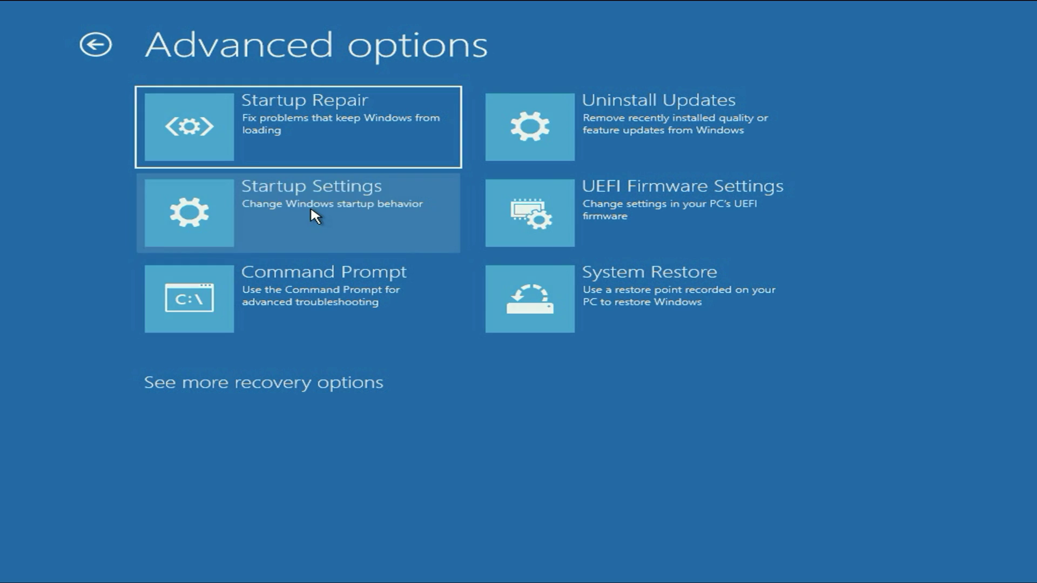
# - Restart from Startup Settings to boot the PC into Safe Mode
pyautogui.click(746, 269)
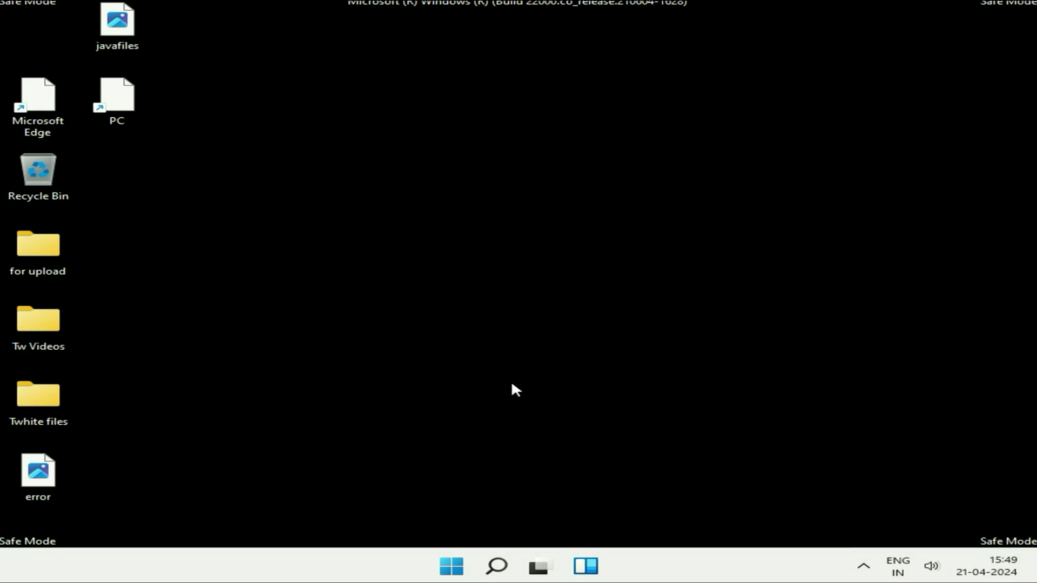
# - Launch Control Panel with the 'control' command from Run and view items as Small icons
pyautogui.rightClick(452, 566)
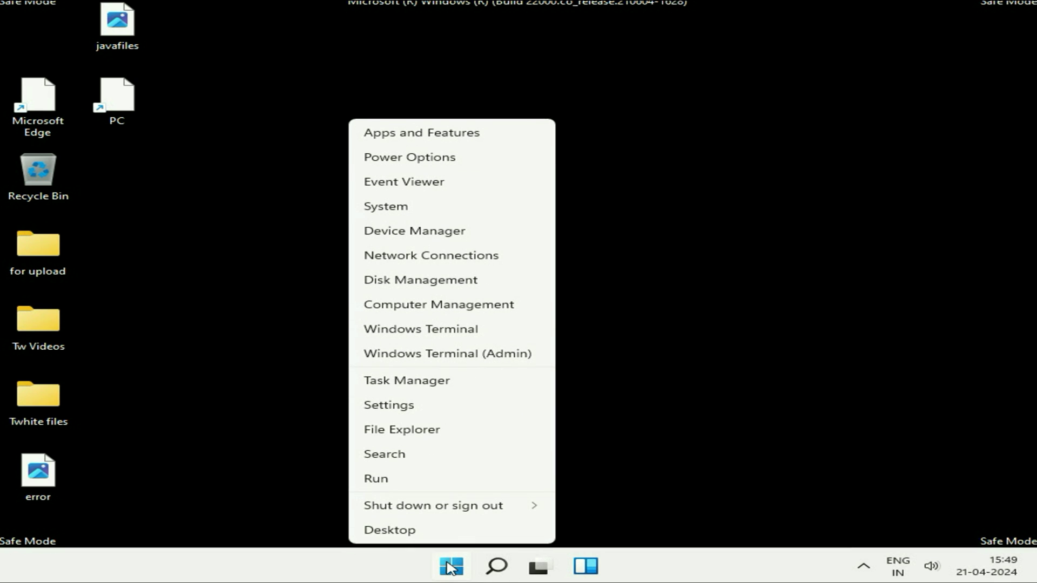
pyautogui.click(406, 480)
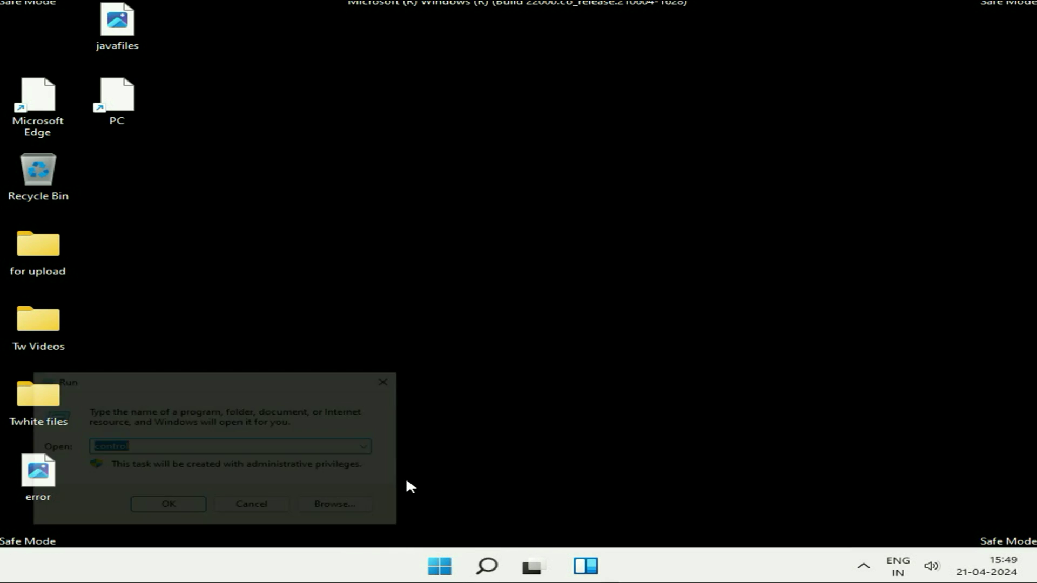
pyautogui.moveTo(244, 381); pyautogui.dragTo(586, 294)
pyautogui.press('BackSpace')
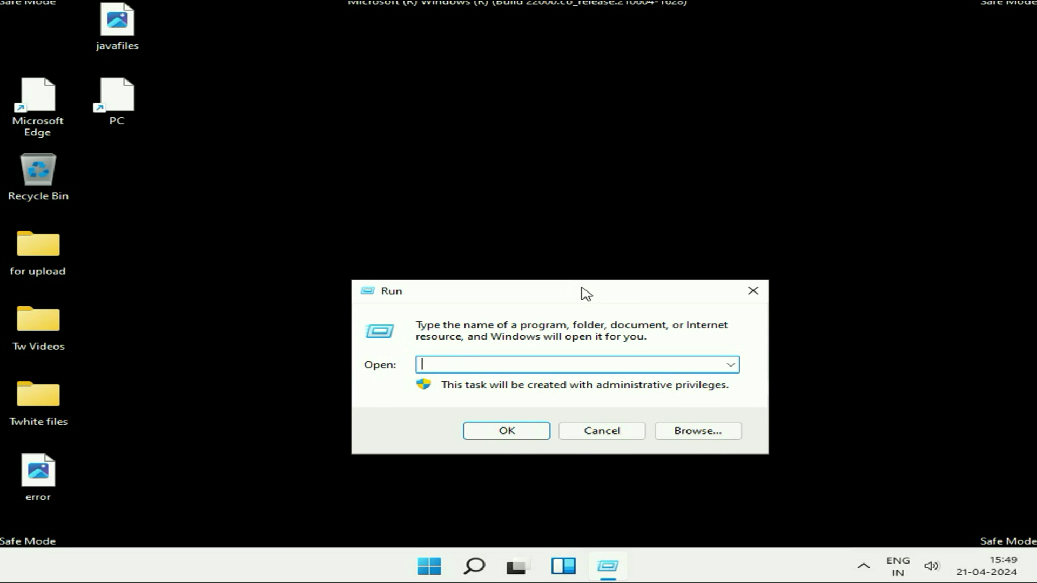
pyautogui.write('control')
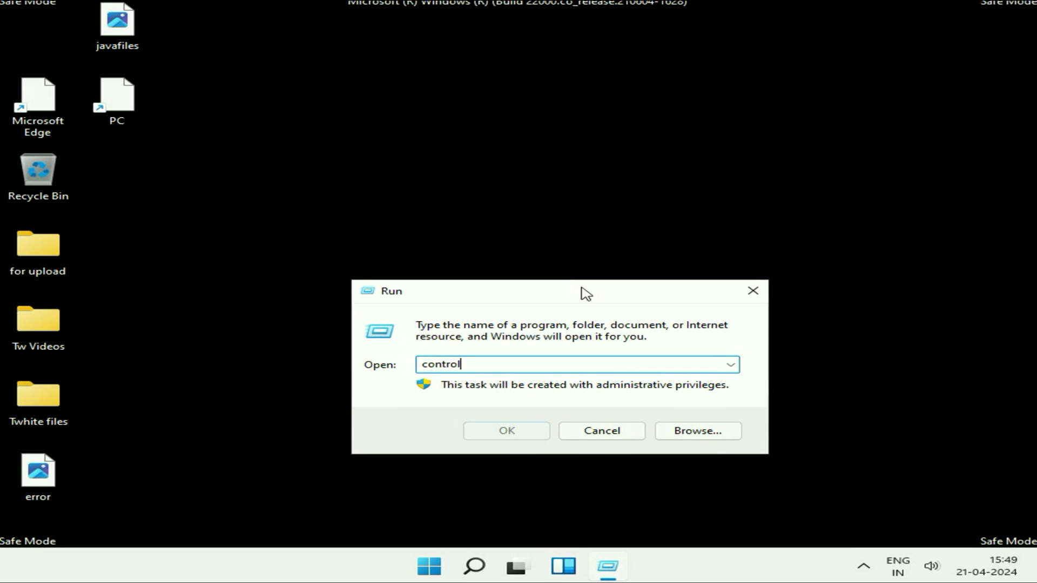
pyautogui.click(514, 433)
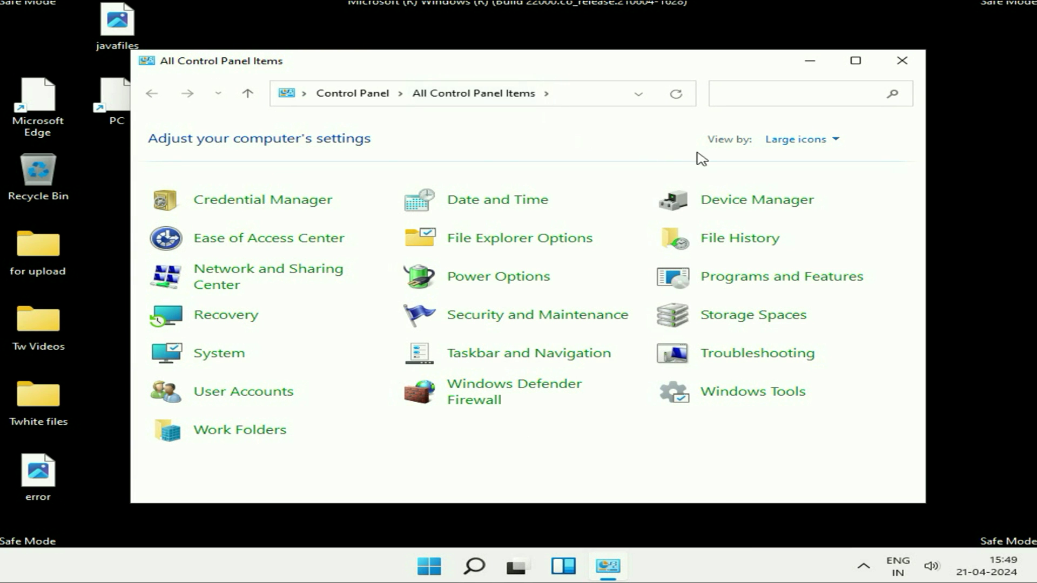
pyautogui.click(825, 140)
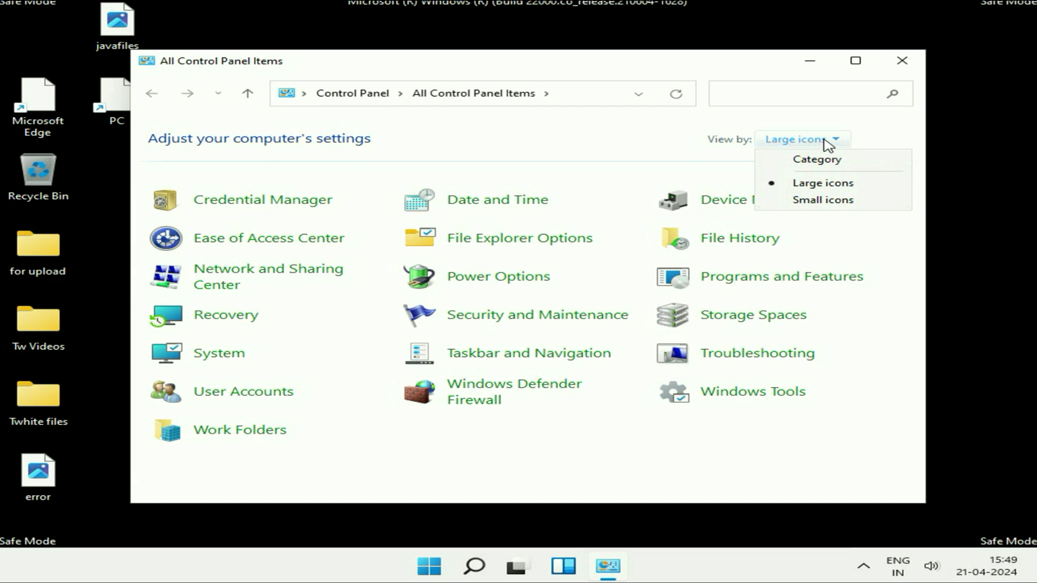
pyautogui.click(807, 202)
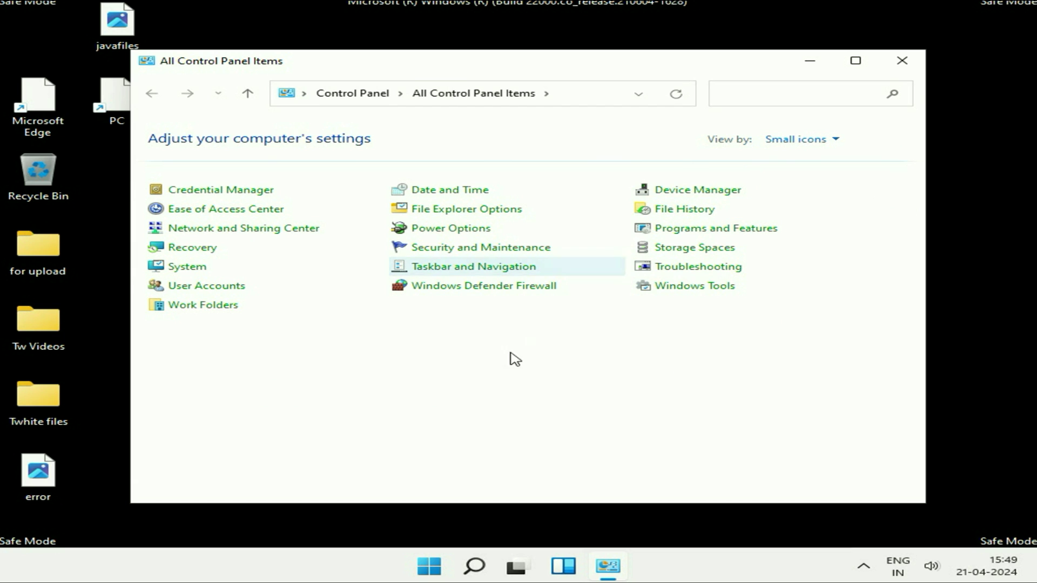
# - Maximize Programs and Features, sort by Installed On oldest first, leaving Microsoft Update Health Tools installed
pyautogui.click(695, 233)
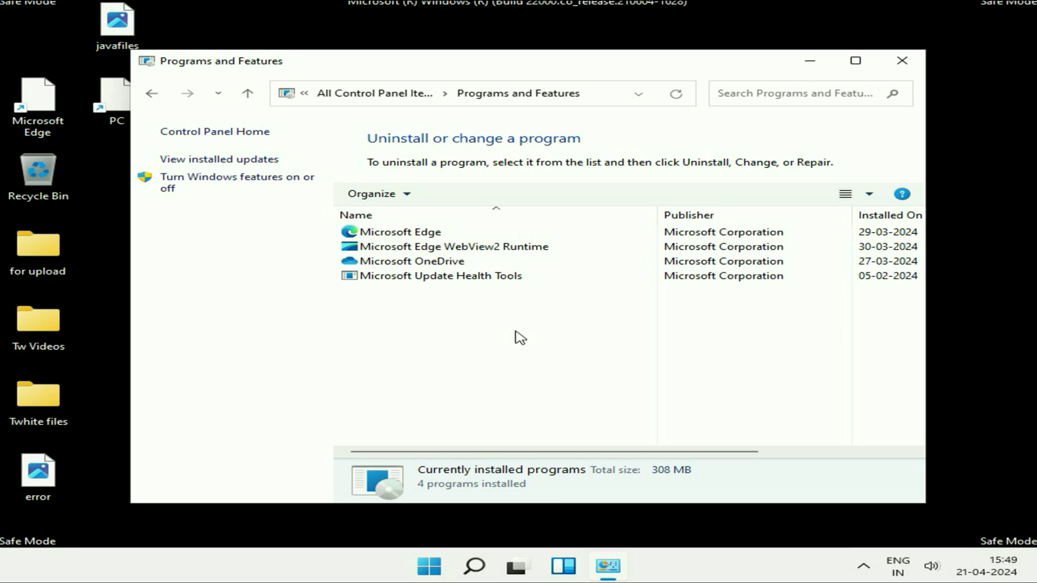
pyautogui.click(855, 61)
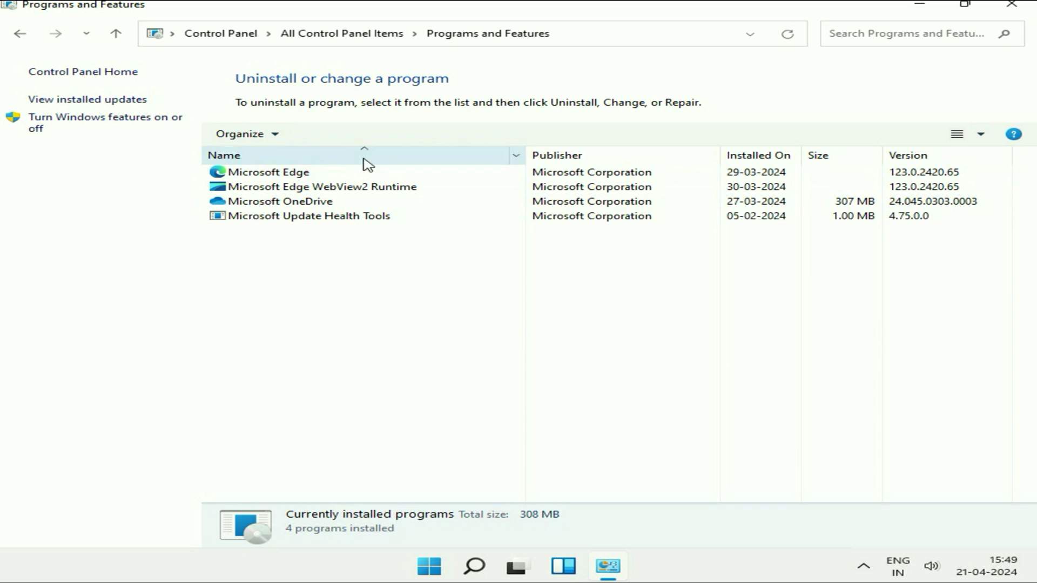
pyautogui.click(753, 157)
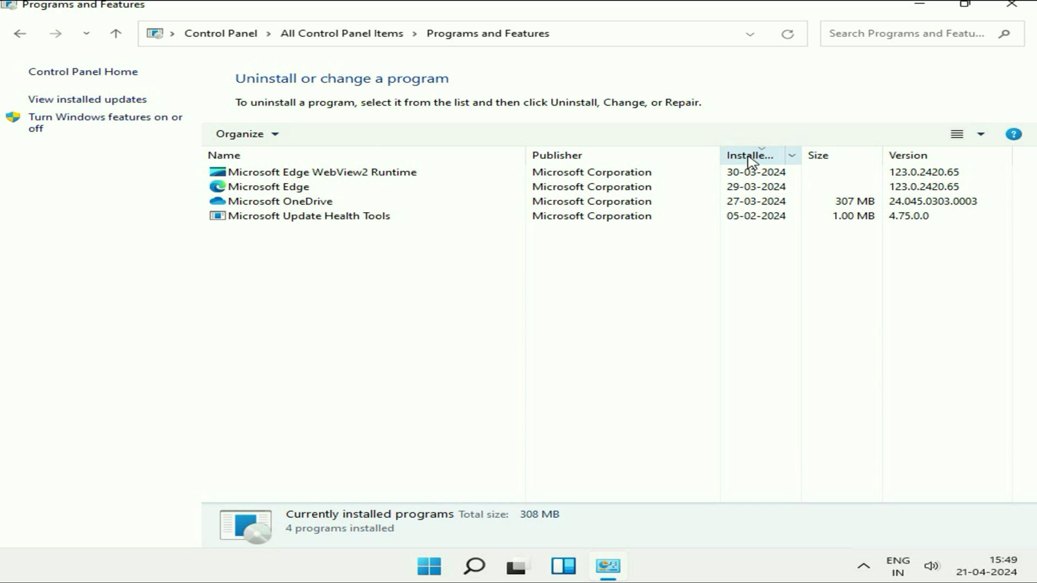
pyautogui.click(752, 157)
pyautogui.click(746, 156)
pyautogui.click(742, 157)
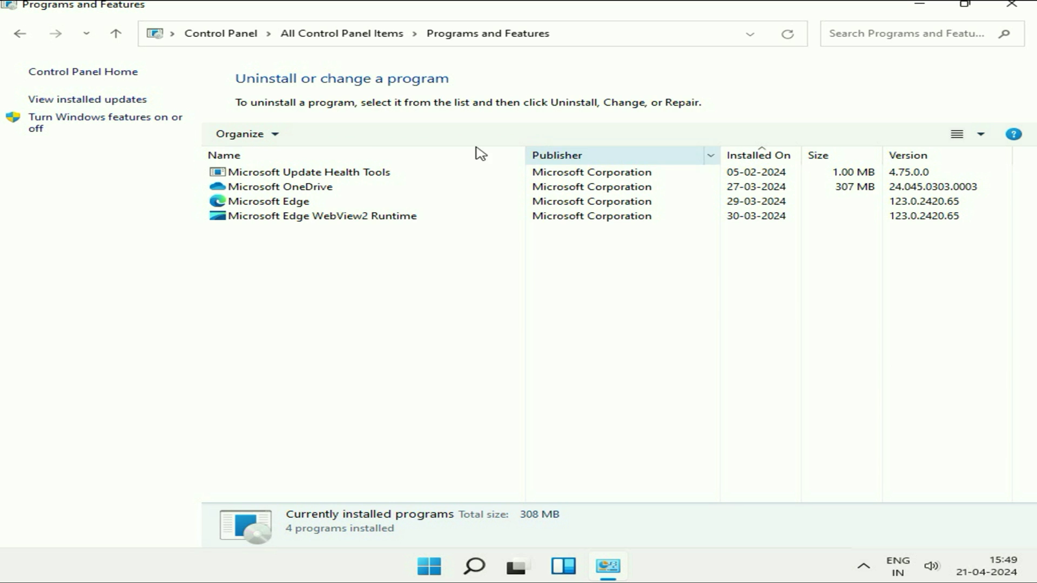
pyautogui.rightClick(284, 178)
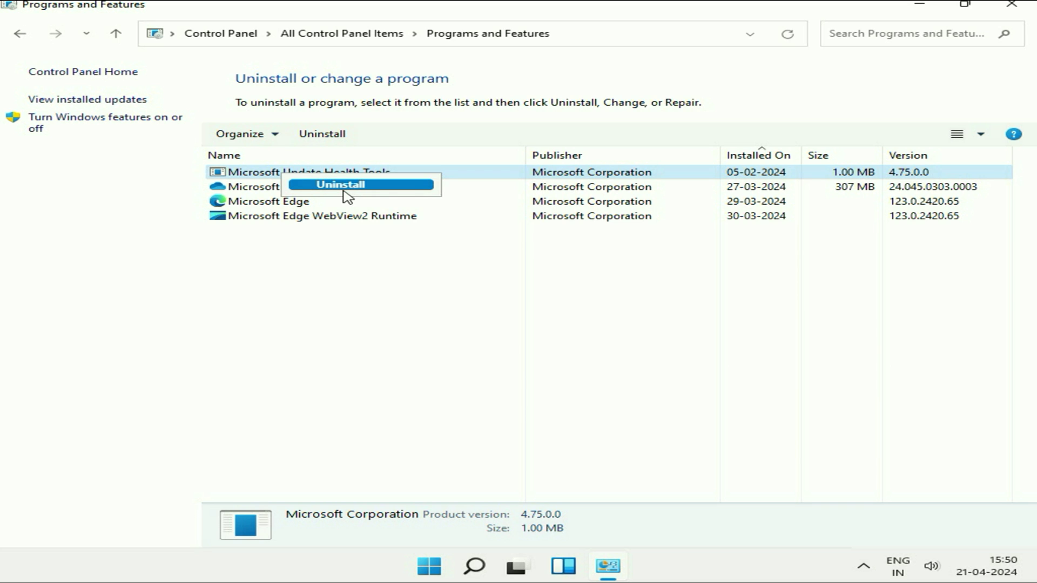
pyautogui.click(441, 286)
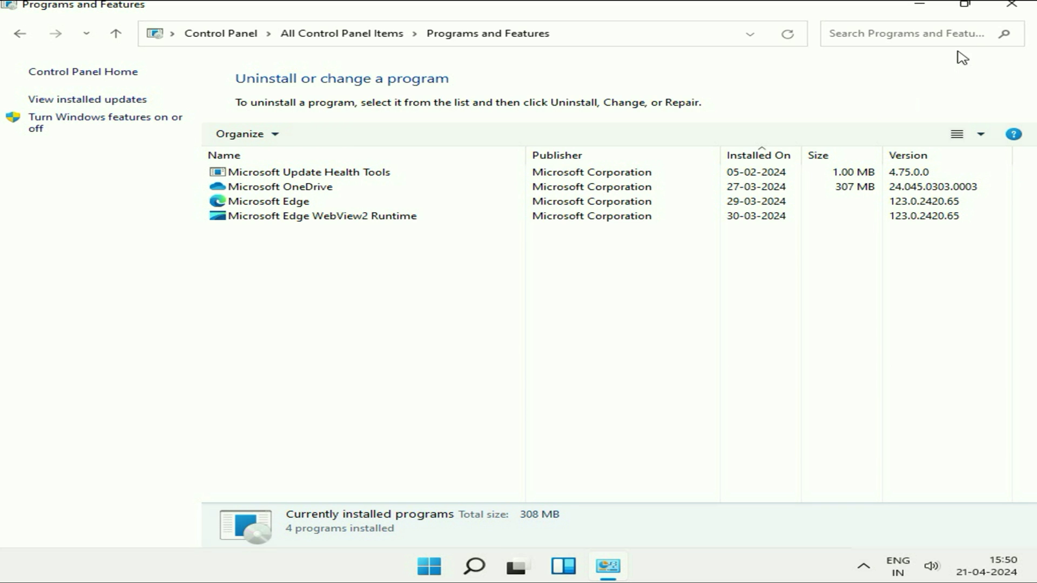
# - Close Programs and Features and bring up the Start menu's Shut down and Restart choices
pyautogui.click(1012, 6)
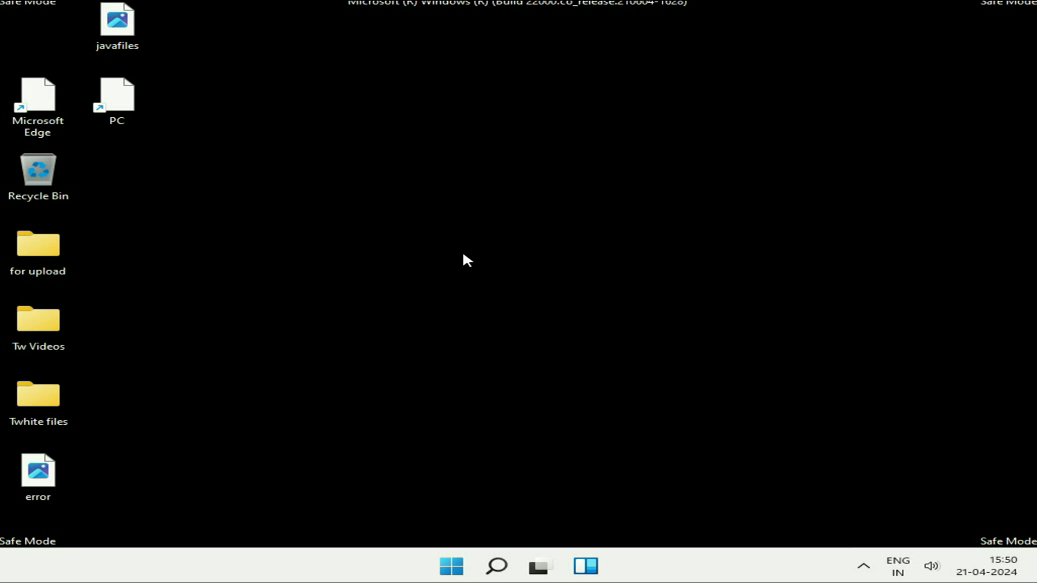
pyautogui.click(453, 567)
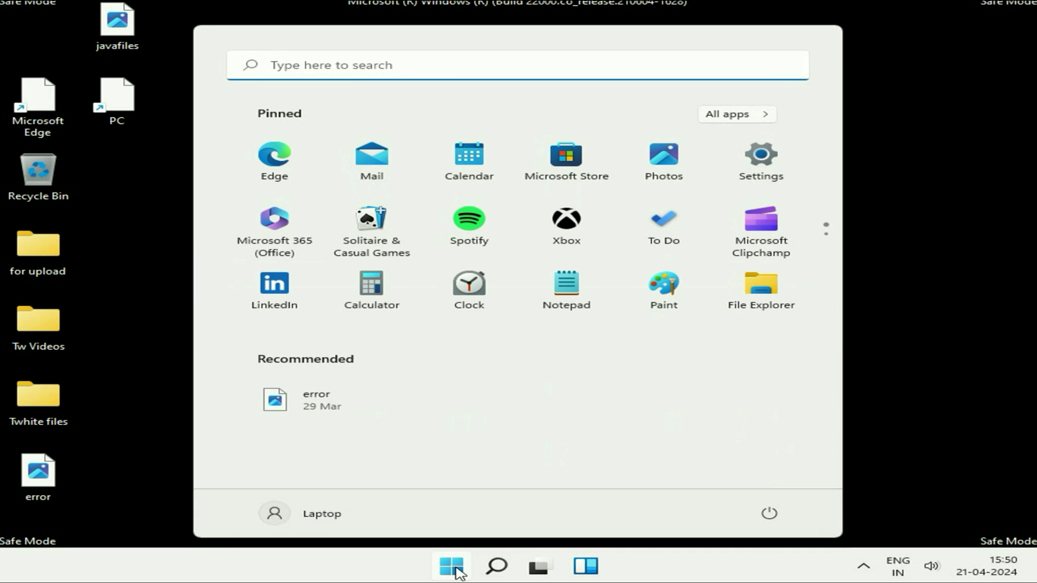
pyautogui.click(770, 515)
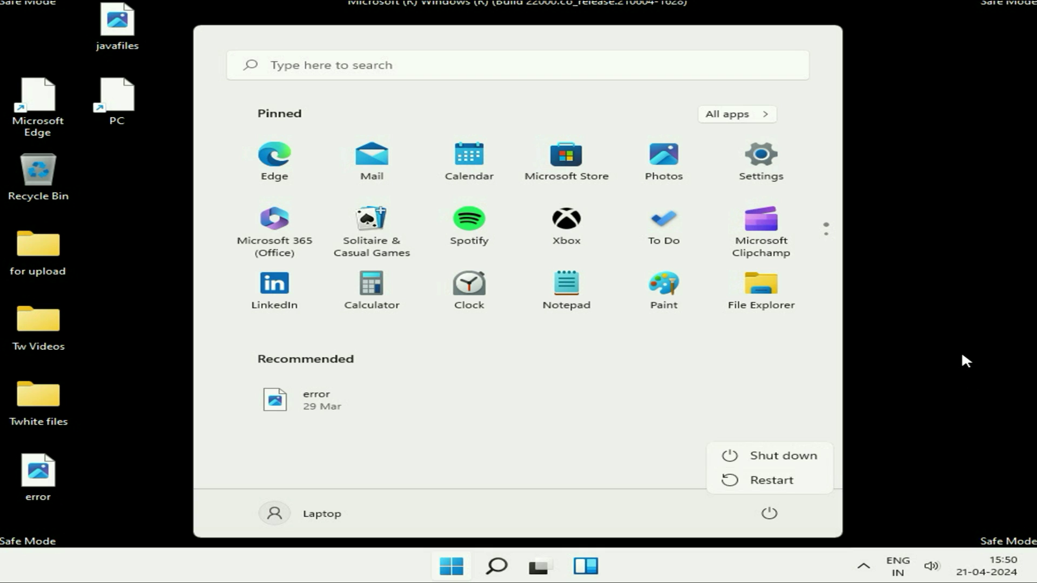
pyautogui.press('Escape')
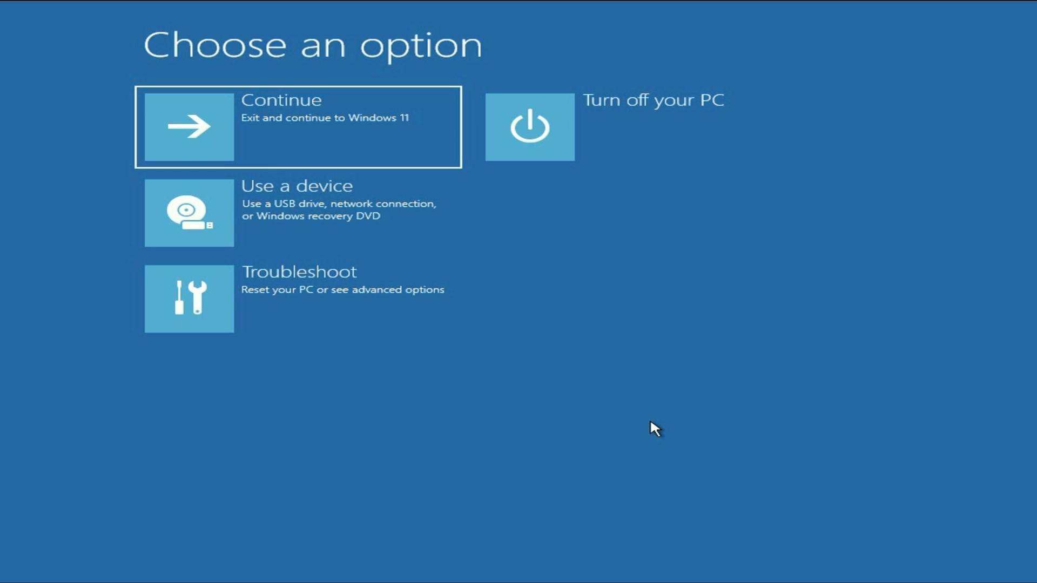
# - Start Troubleshoot > Reset this PC with Keep my files and Local reinstall
pyautogui.click(316, 293)
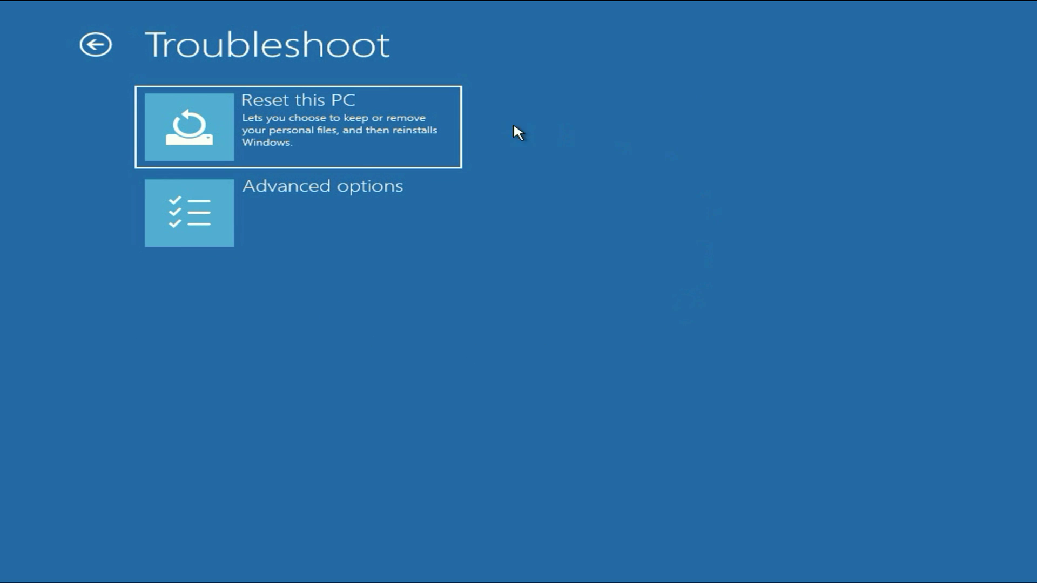
pyautogui.click(312, 128)
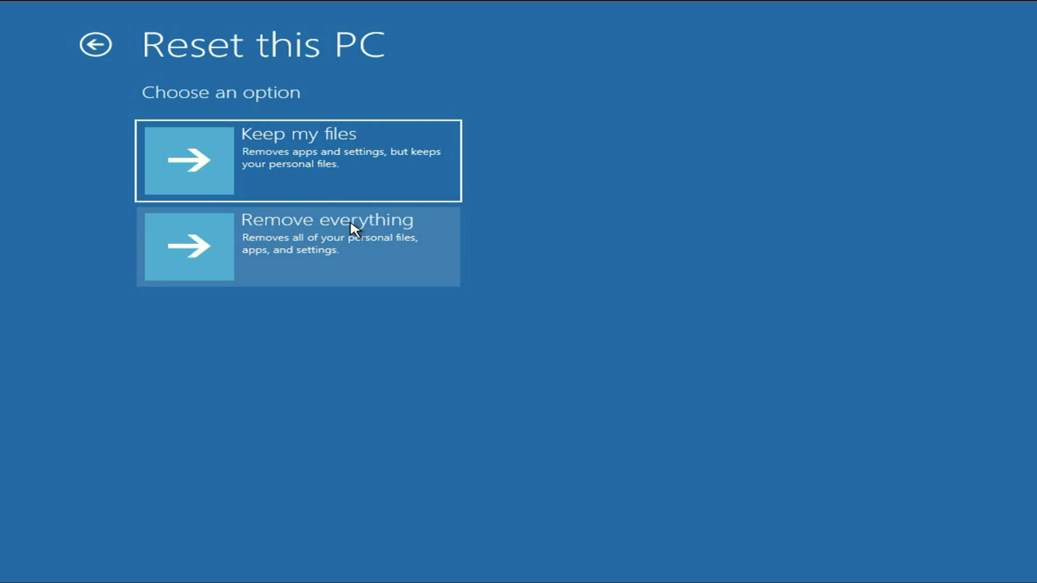
pyautogui.click(278, 158)
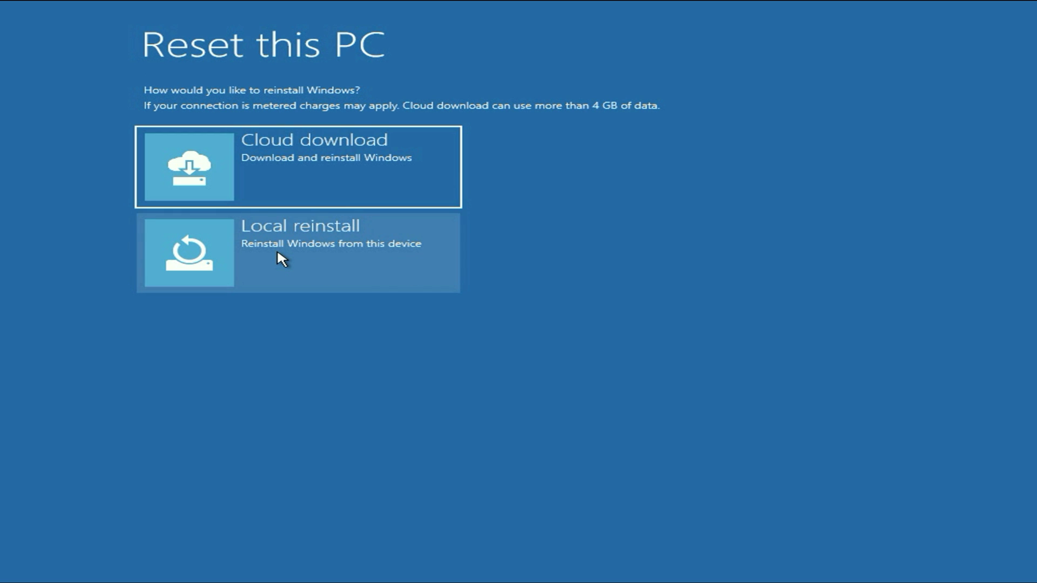
pyautogui.click(277, 253)
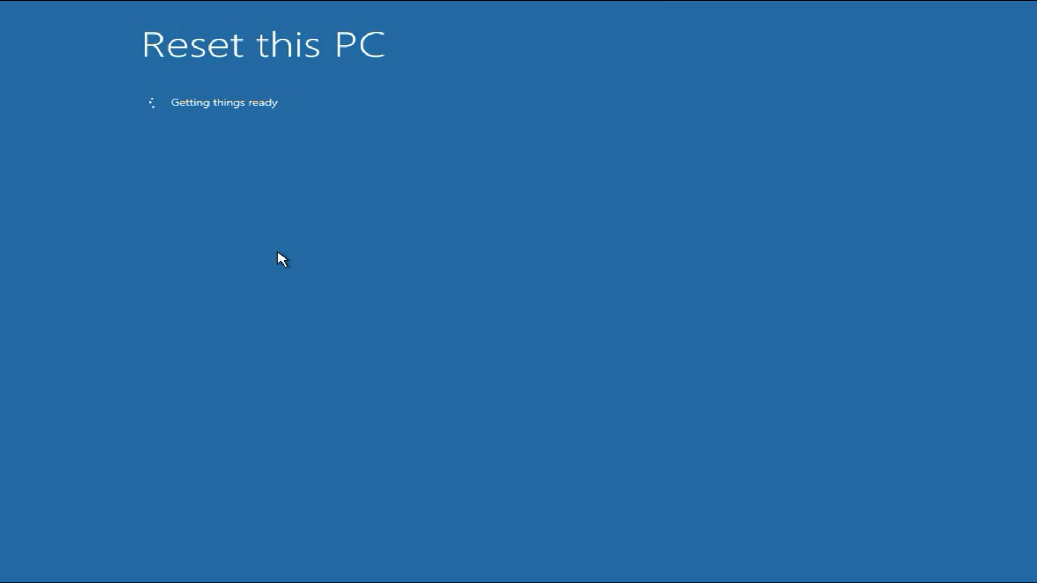